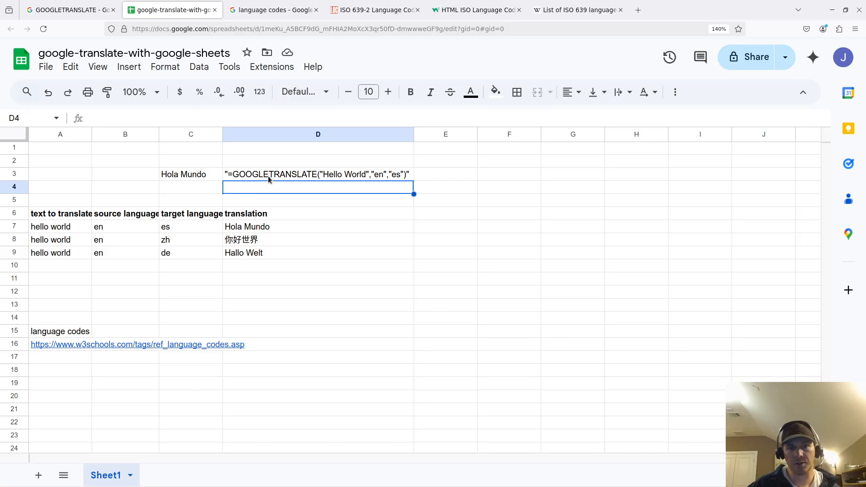
pyautogui.doubleClick(267, 175)
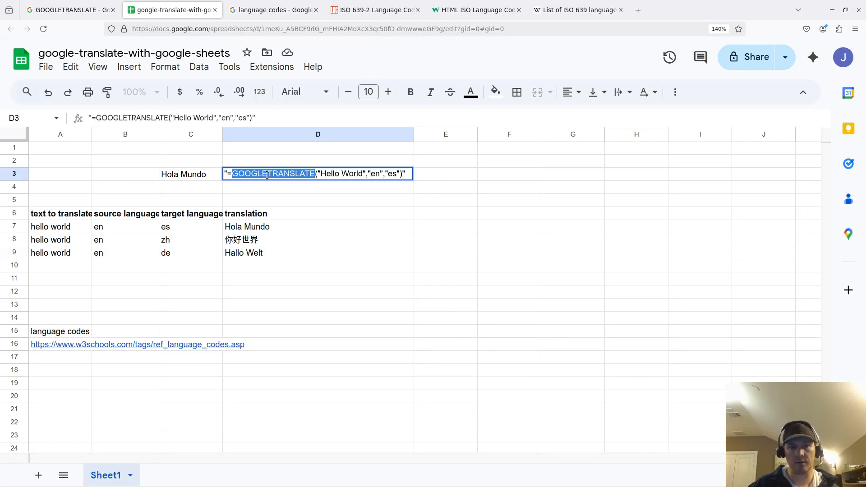
# - Inspect the GOOGLETRANSLATE formulas behind the translations in D3 and D8
pyautogui.click(417, 230)
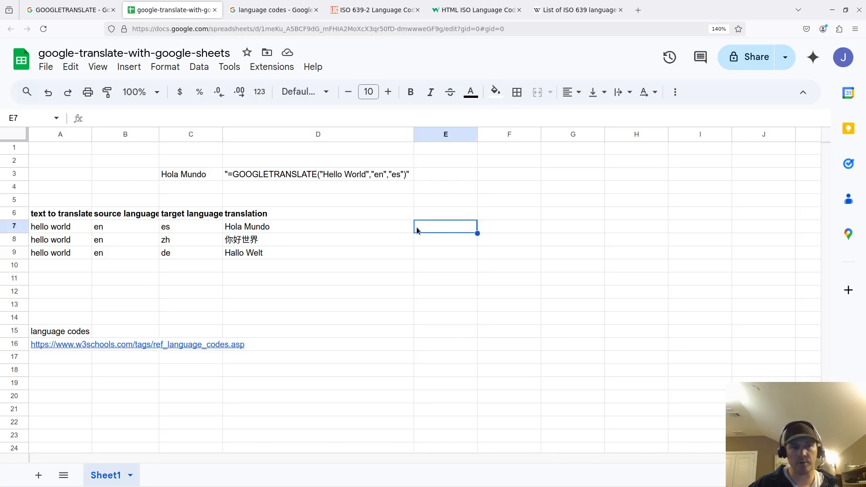
pyautogui.click(326, 204)
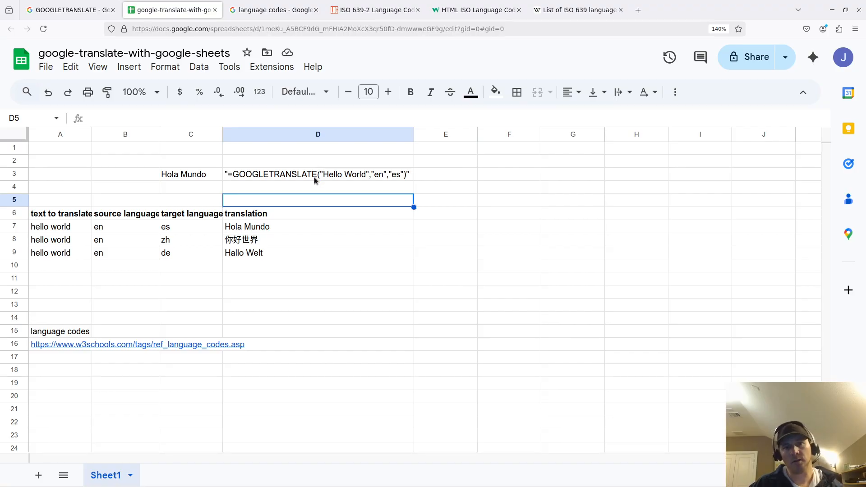
pyautogui.doubleClick(283, 175)
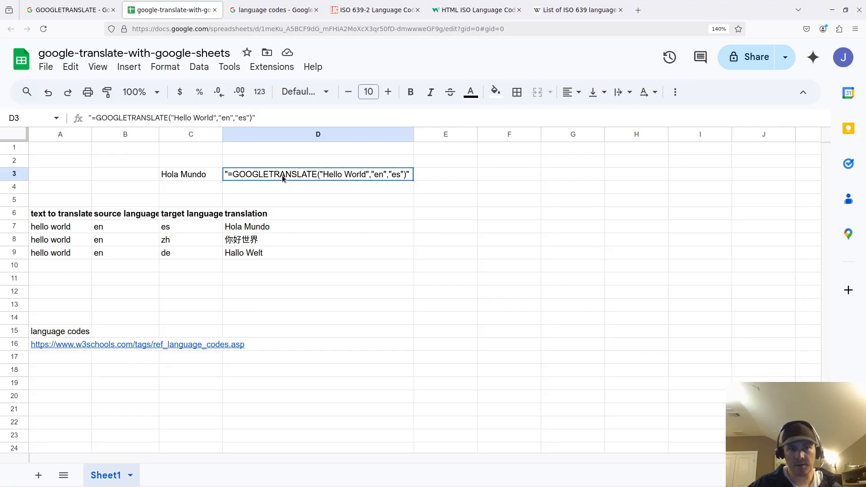
pyautogui.doubleClick(283, 175)
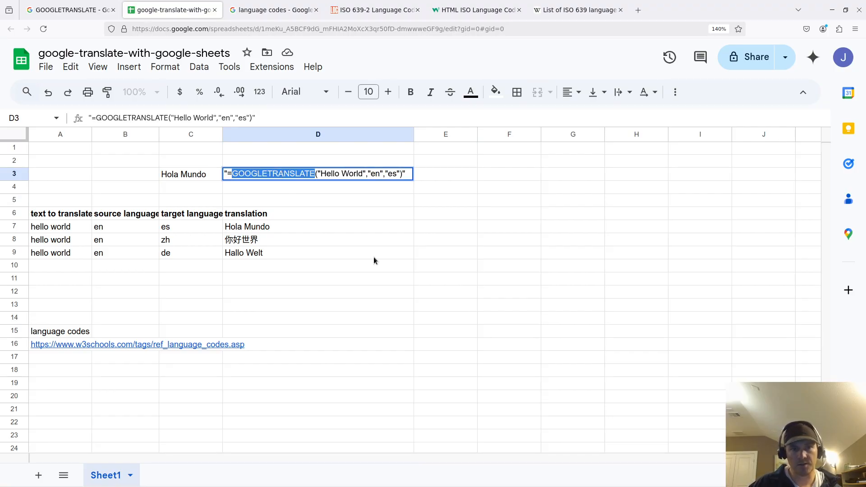
pyautogui.click(340, 239)
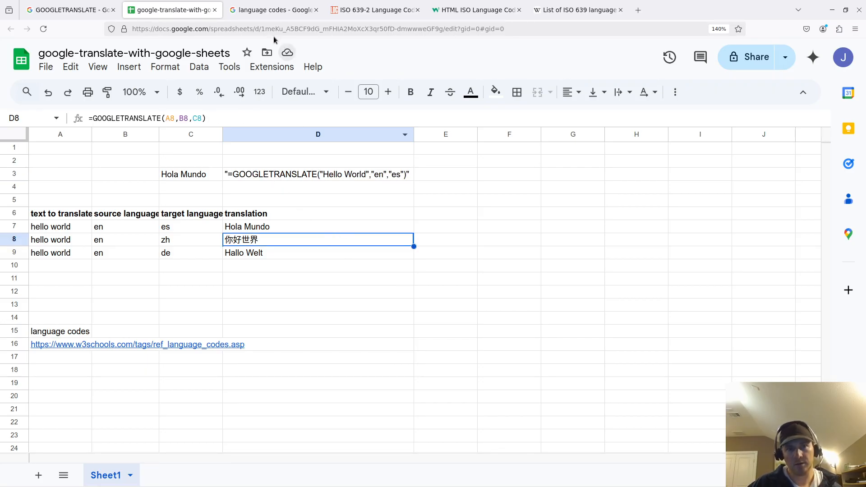
# - On the help page, highlight the first sample's arguments: "Hello World", "en" and "es"
pyautogui.click(67, 15)
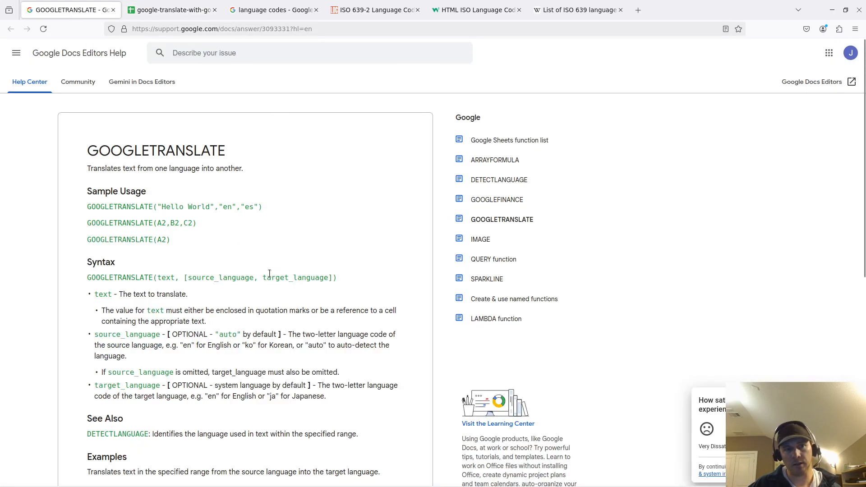
pyautogui.doubleClick(159, 149)
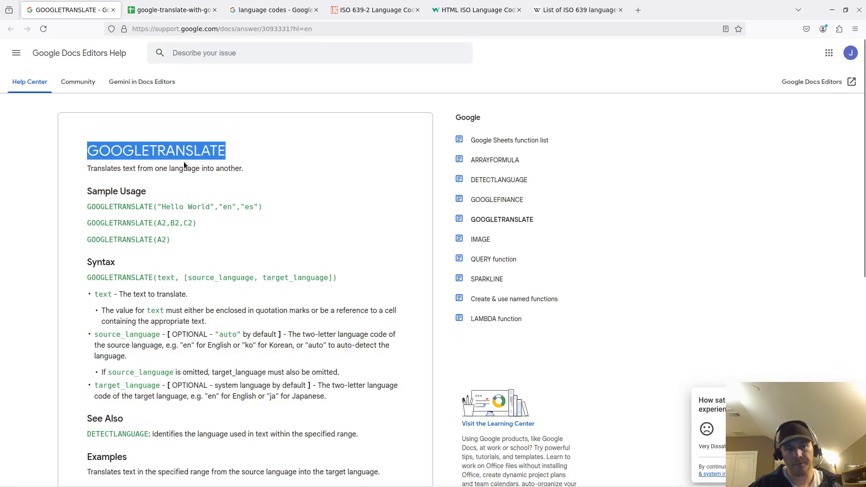
pyautogui.doubleClick(135, 207)
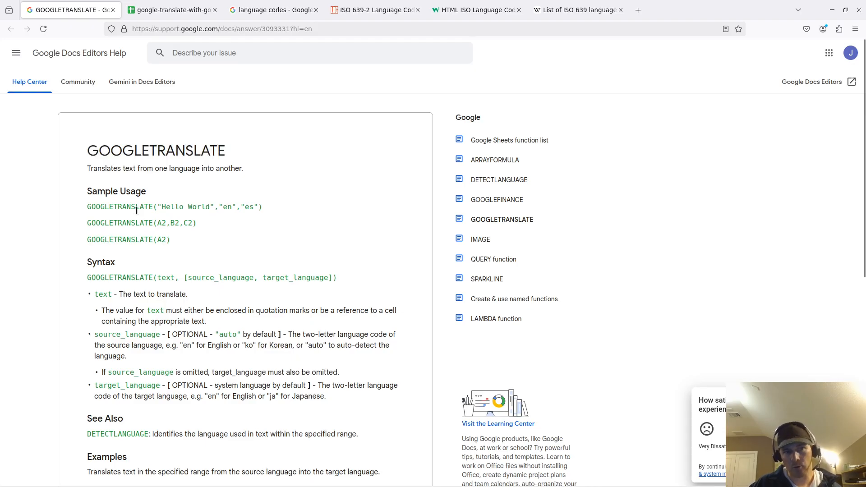
pyautogui.click(157, 208)
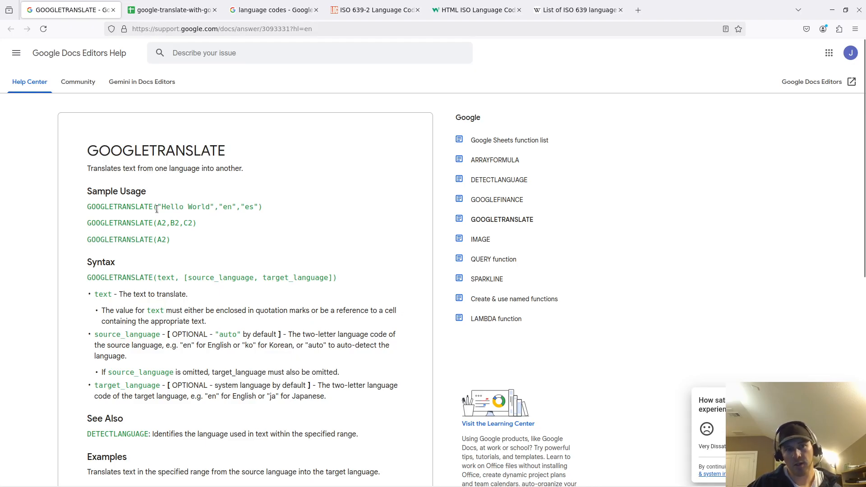
pyautogui.moveTo(157, 208); pyautogui.dragTo(211, 205)
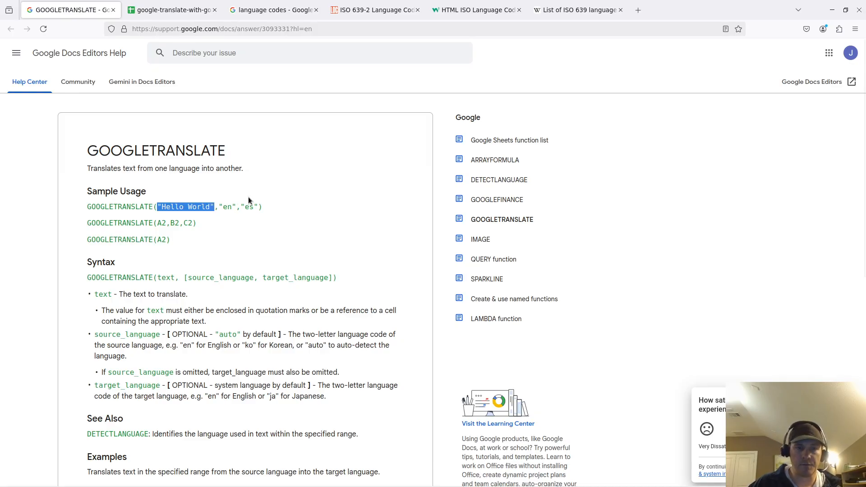
pyautogui.moveTo(219, 207); pyautogui.dragTo(237, 208)
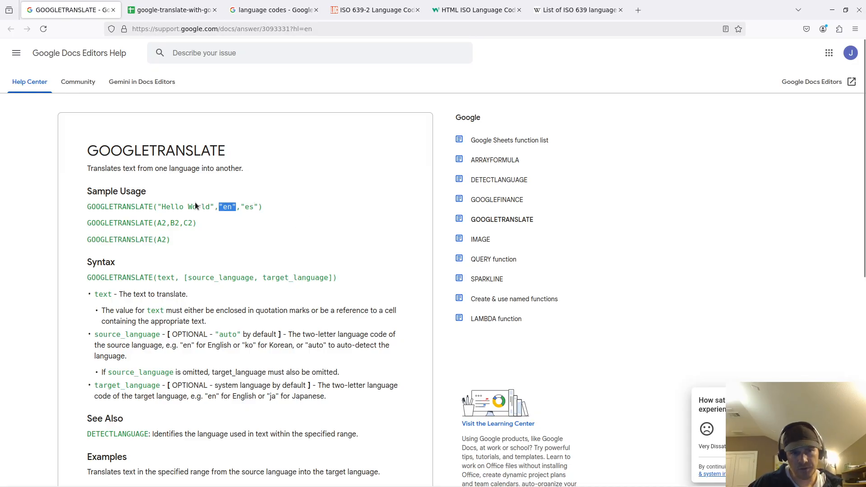
pyautogui.moveTo(214, 207); pyautogui.dragTo(156, 206)
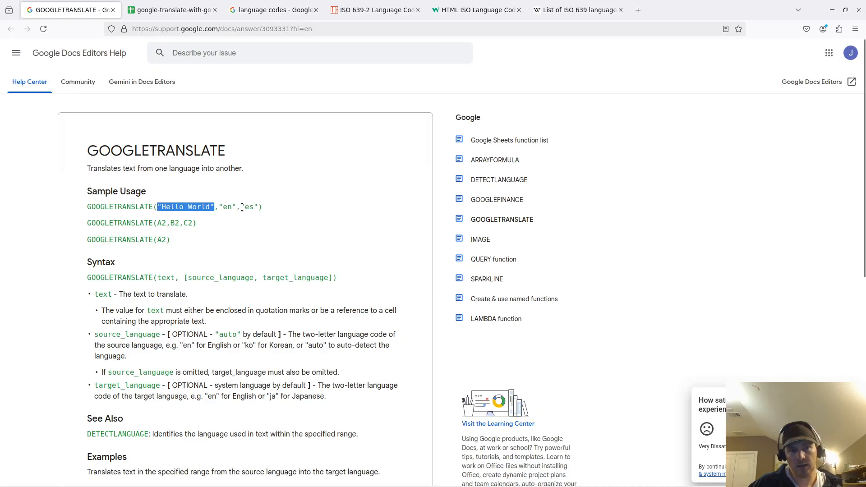
pyautogui.moveTo(242, 207); pyautogui.dragTo(256, 207)
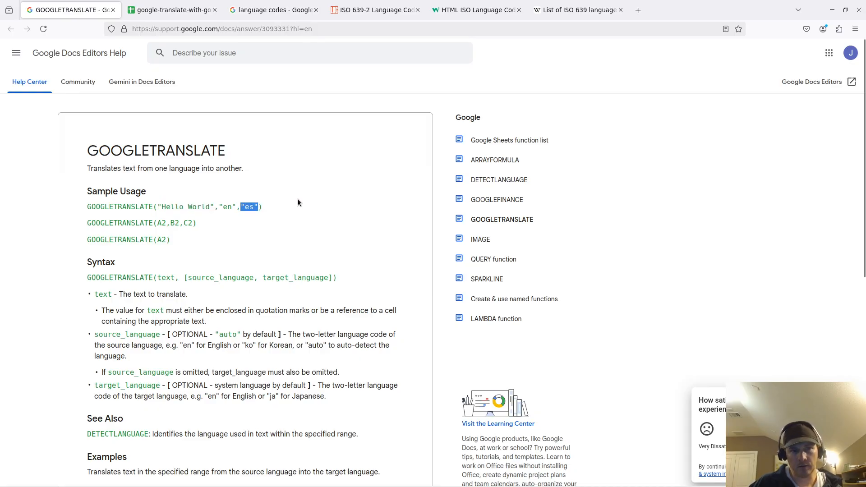
# - Highlight the cell-reference second example and the single-argument third example
pyautogui.moveTo(196, 222); pyautogui.dragTo(120, 218)
pyautogui.doubleClick(139, 223)
pyautogui.click(139, 223)
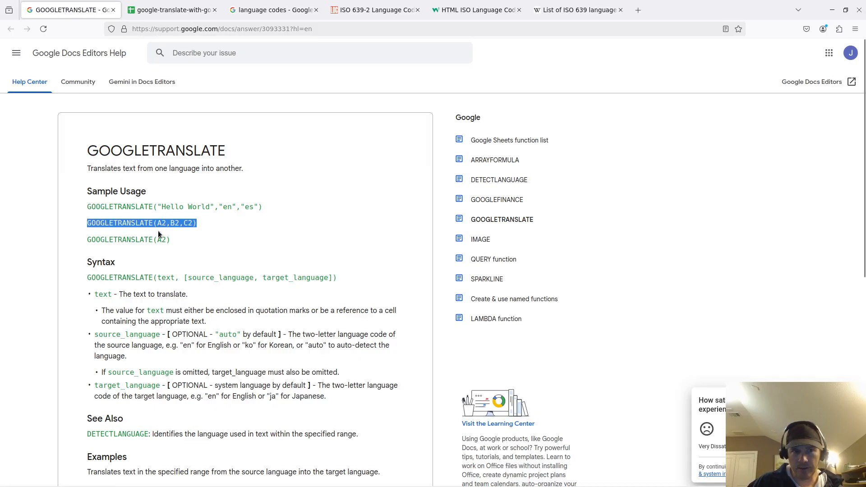
pyautogui.click(159, 223)
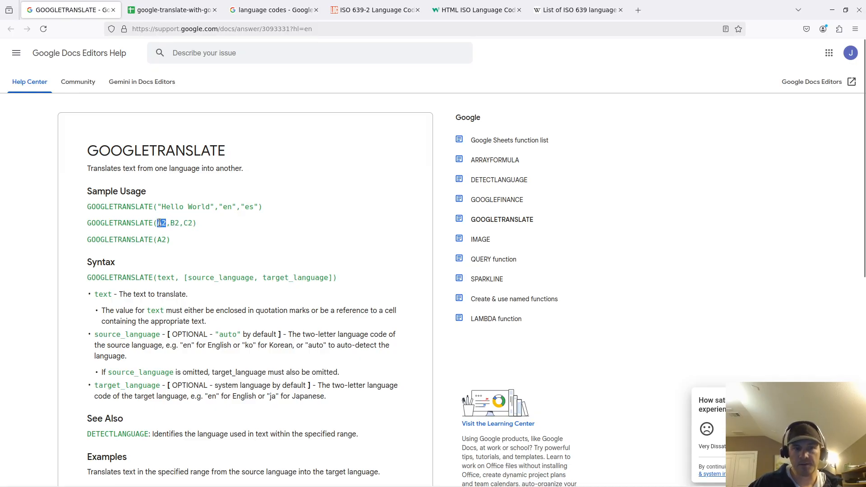
pyautogui.tripleClick(255, 203)
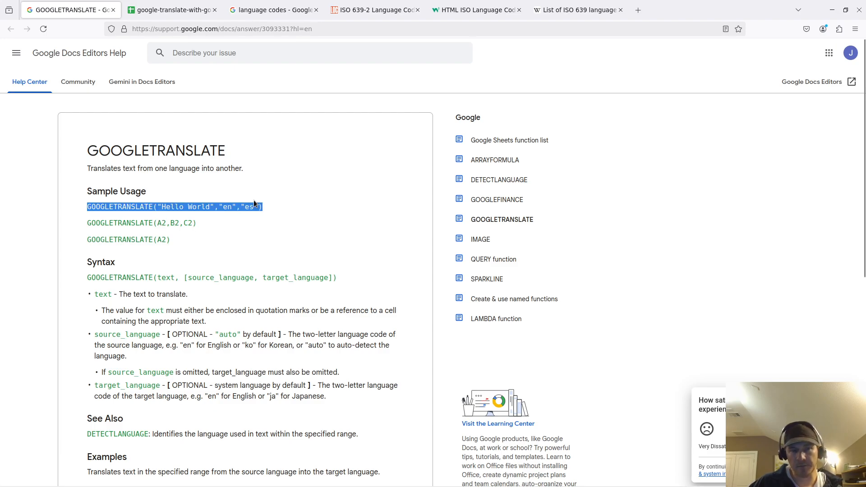
pyautogui.tripleClick(152, 240)
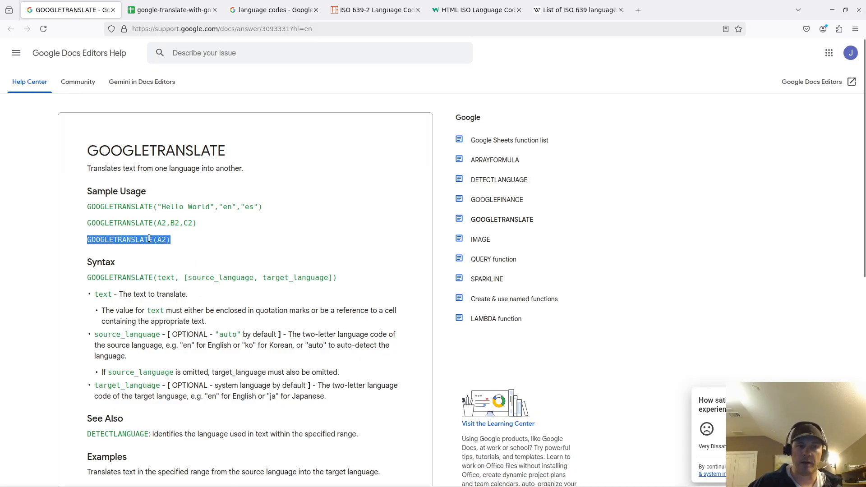
pyautogui.click(175, 240)
# - Re-examine the first two examples and the Hello World argument, then go back to the spreadsheet
pyautogui.moveTo(198, 224); pyautogui.dragTo(88, 209)
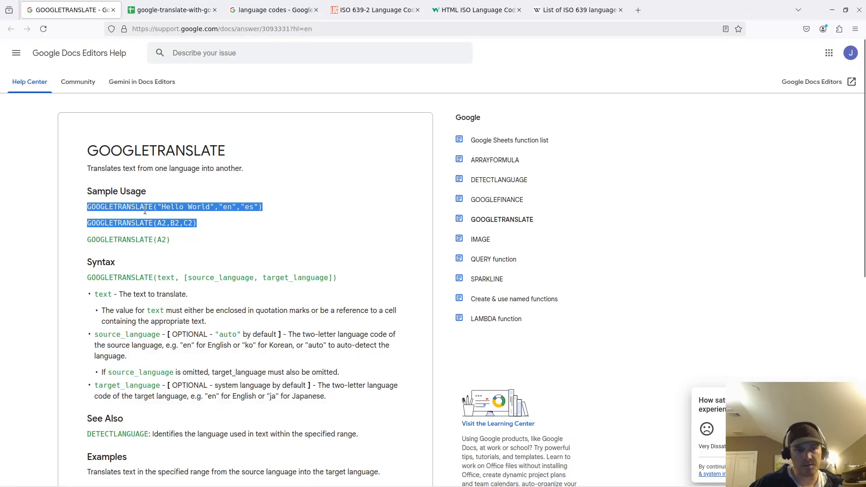
pyautogui.click(177, 208)
pyautogui.doubleClick(170, 207)
pyautogui.doubleClick(199, 207)
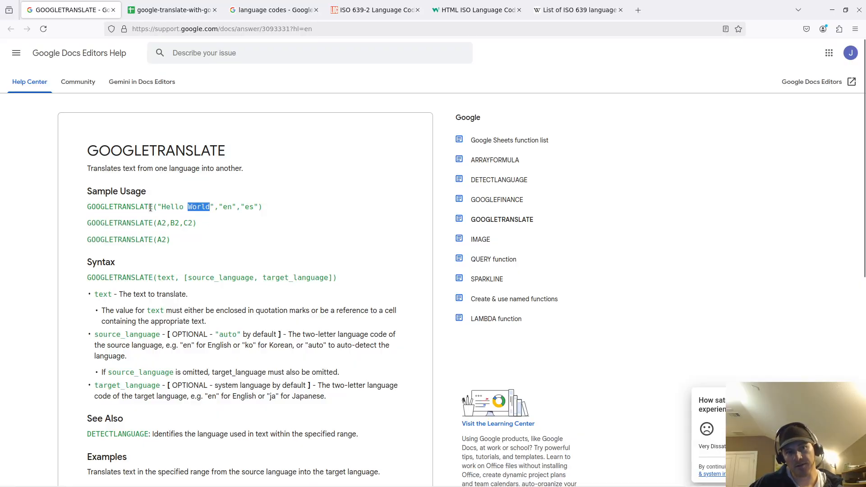
pyautogui.moveTo(157, 208); pyautogui.dragTo(91, 221)
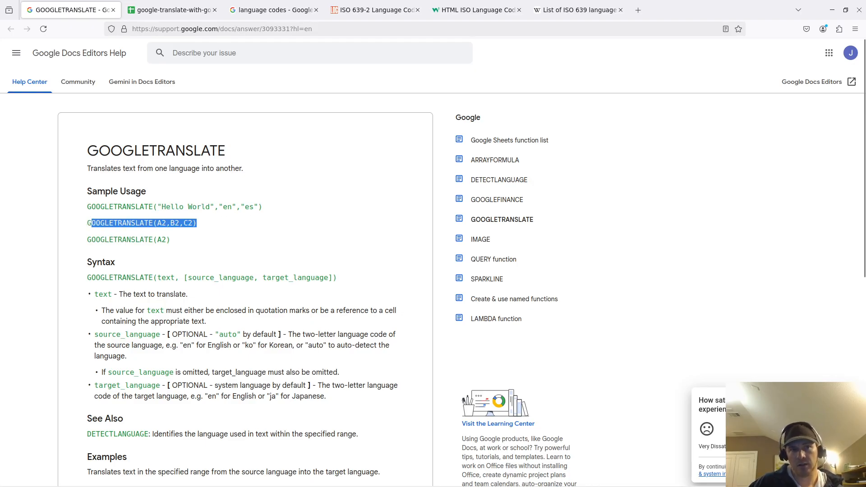
pyautogui.click(171, 10)
pyautogui.click(189, 279)
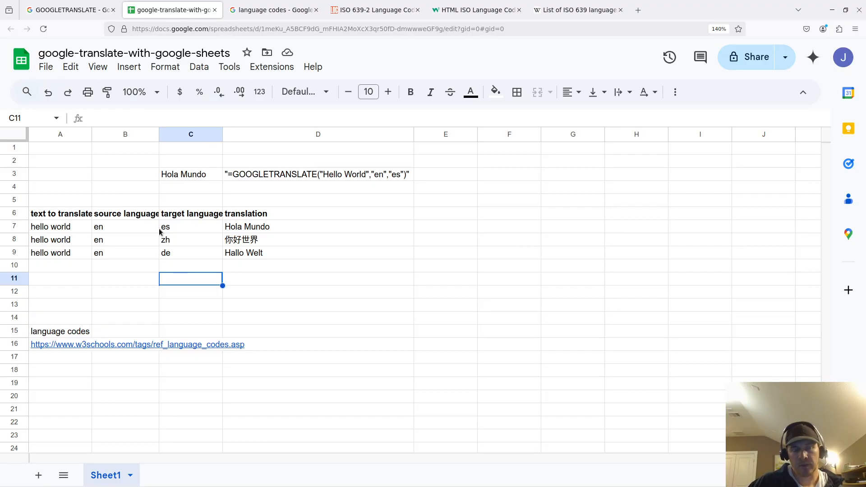
# - Auto-fit column A so the 'text to translate' header and language-codes link show fully
pyautogui.click(69, 226)
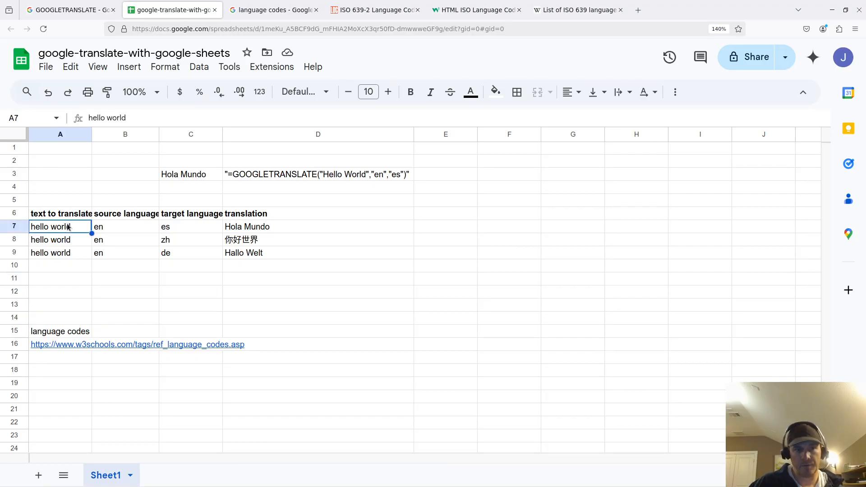
pyautogui.moveTo(91, 134); pyautogui.dragTo(91, 134)
pyautogui.doubleClick(92, 134)
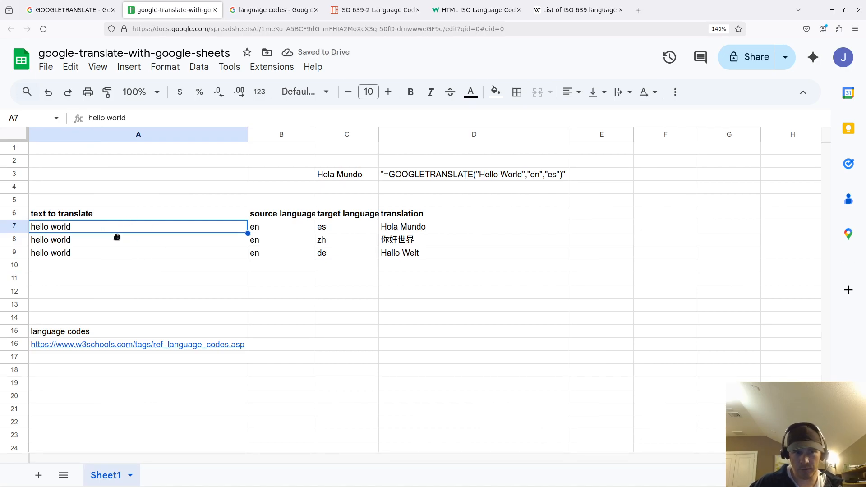
pyautogui.click(277, 233)
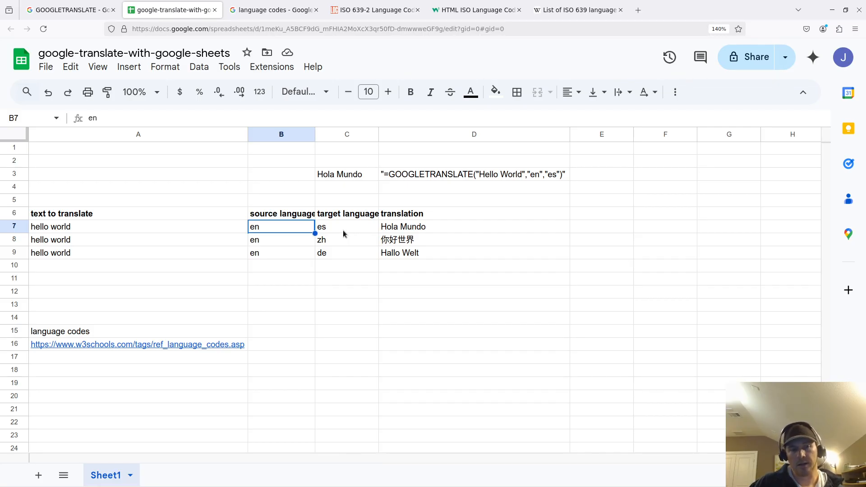
# - Find the en and zh codes in the W3Schools language table, then return to the sheet
pyautogui.click(475, 11)
pyautogui.scroll(-5, 277, 275)
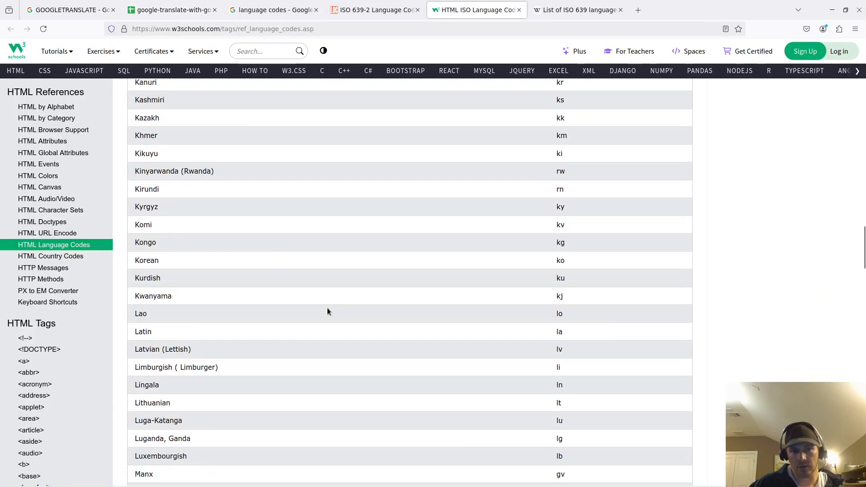
pyautogui.scroll(15, 244, 266)
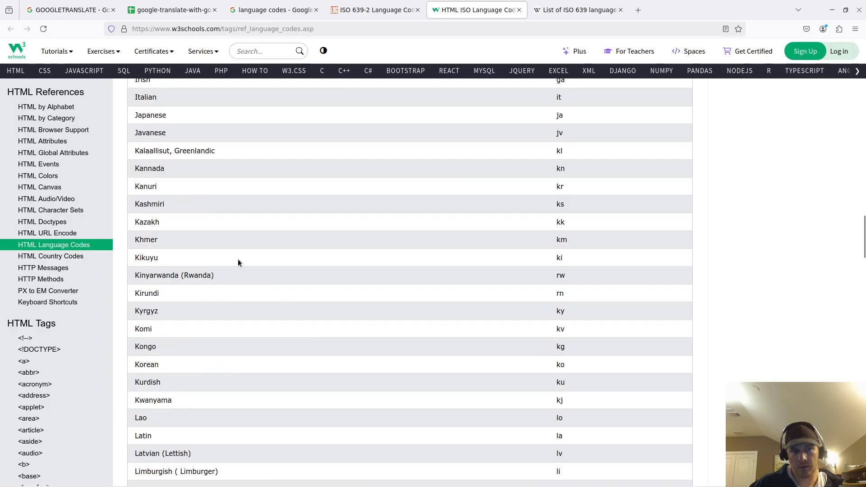
pyautogui.scroll(6, 244, 268)
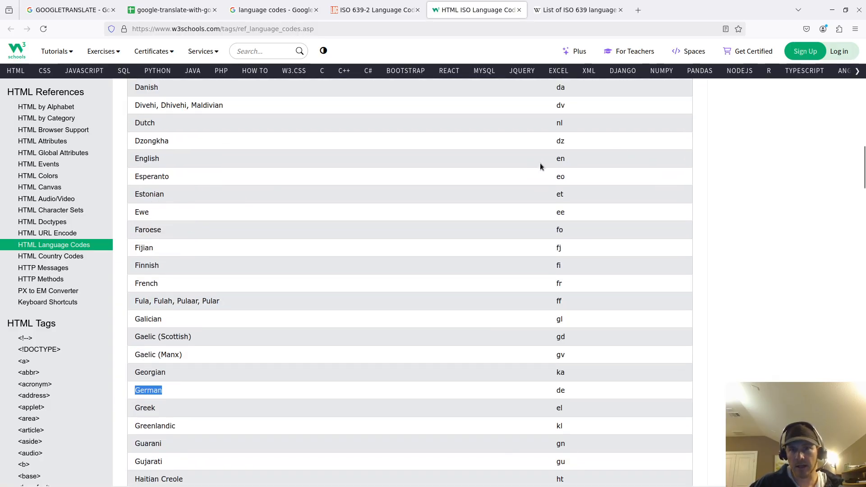
pyautogui.click(540, 164)
pyautogui.scroll(-20, 253, 245)
pyautogui.scroll(-3, 230, 234)
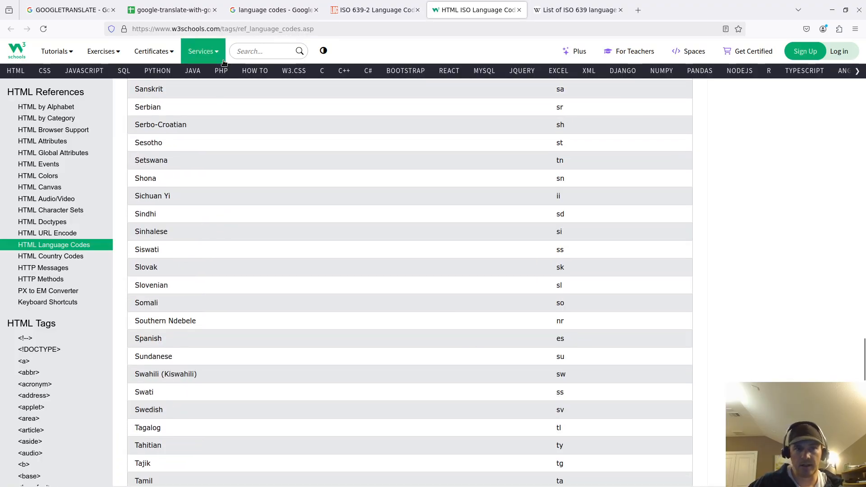
pyautogui.scroll(-20, 428, 336)
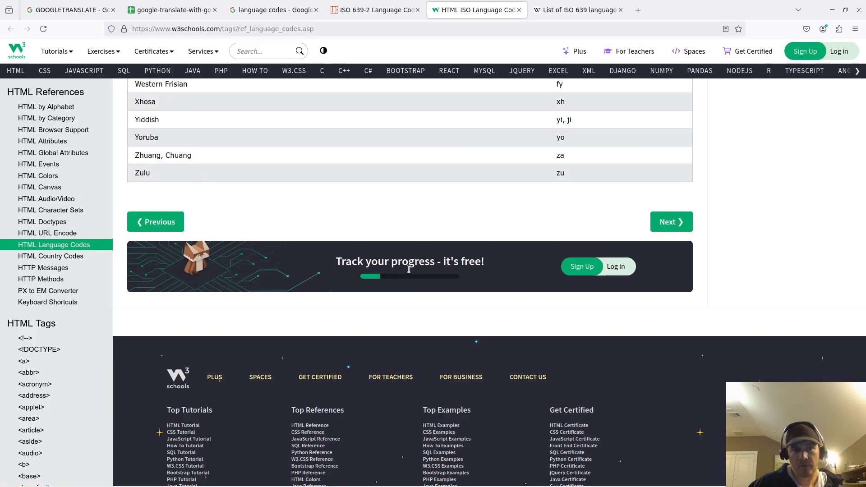
pyautogui.scroll(20, 408, 269)
pyautogui.scroll(20, 345, 343)
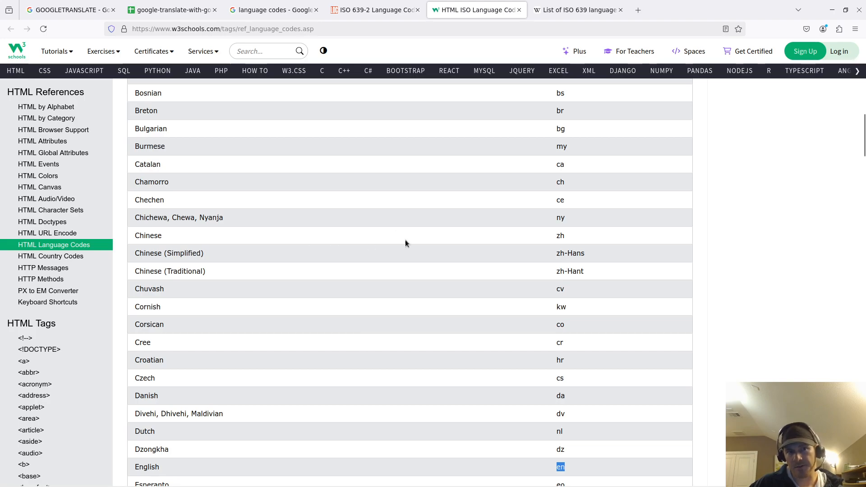
pyautogui.moveTo(557, 235); pyautogui.dragTo(580, 235)
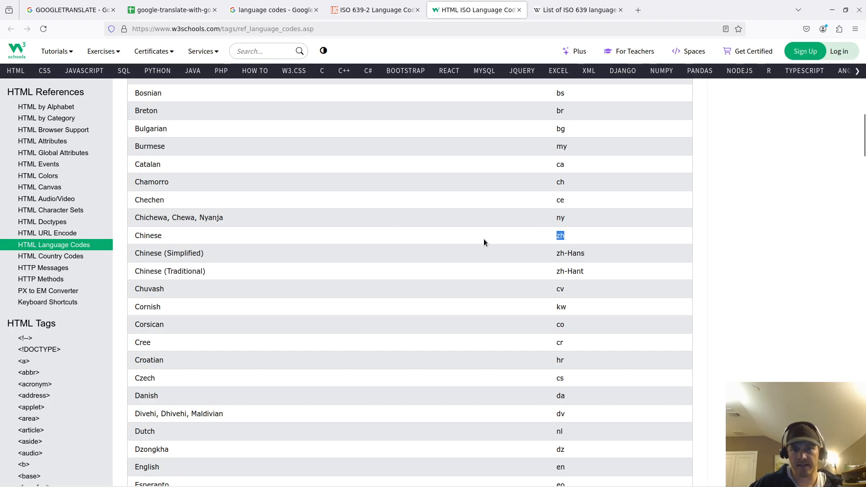
pyautogui.click(147, 12)
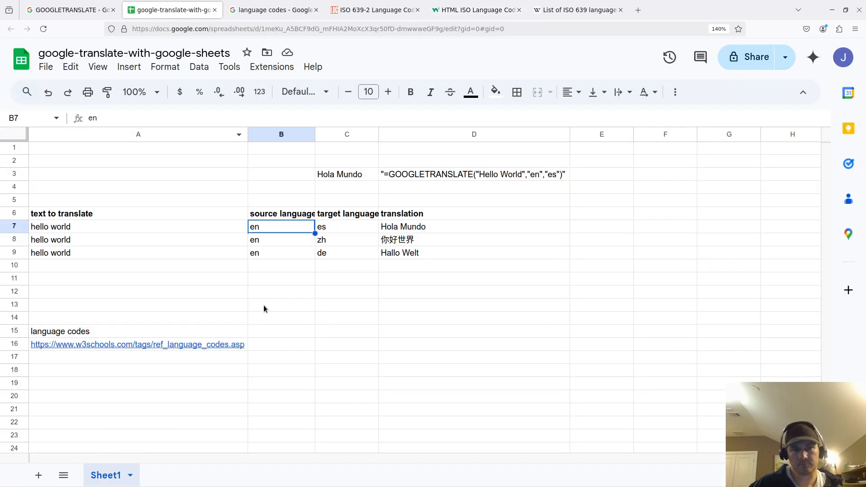
# - Inspect the D7 translation formula and its reference to the source code in B7
pyautogui.click(278, 270)
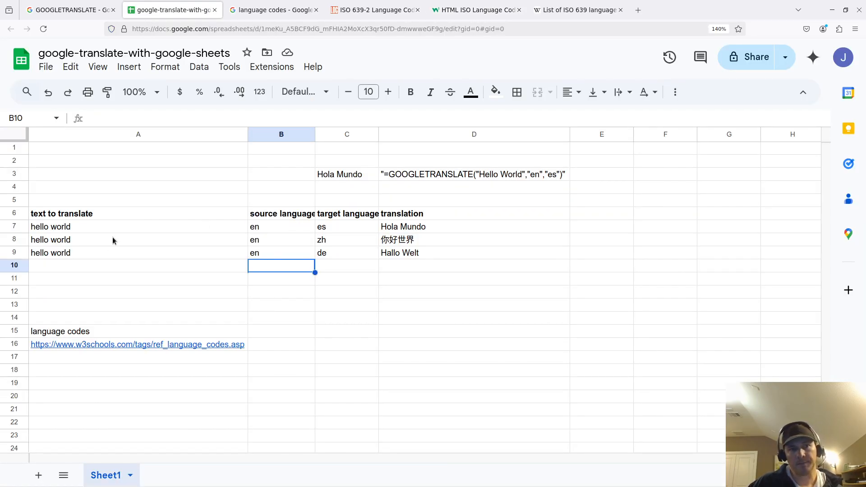
pyautogui.click(285, 230)
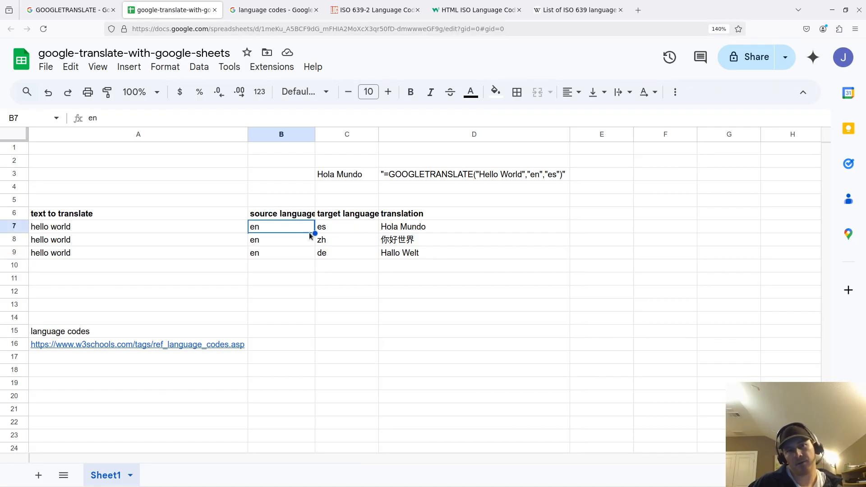
pyautogui.doubleClick(404, 227)
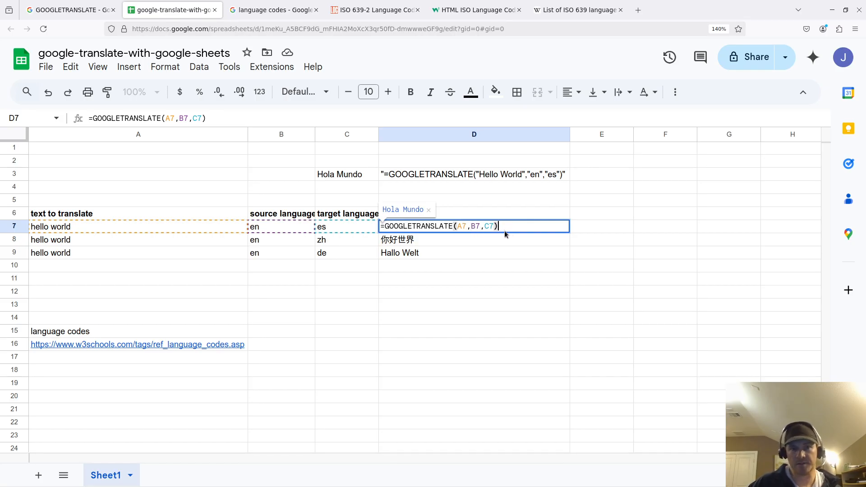
pyautogui.click(415, 258)
# - Auto-fit column B to its header and review the codes and formulas in rows 7–9
pyautogui.doubleClick(314, 135)
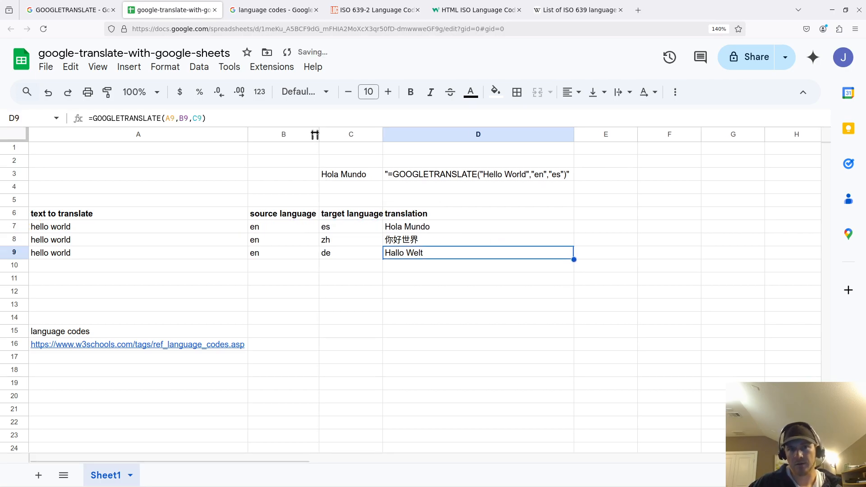
pyautogui.click(277, 229)
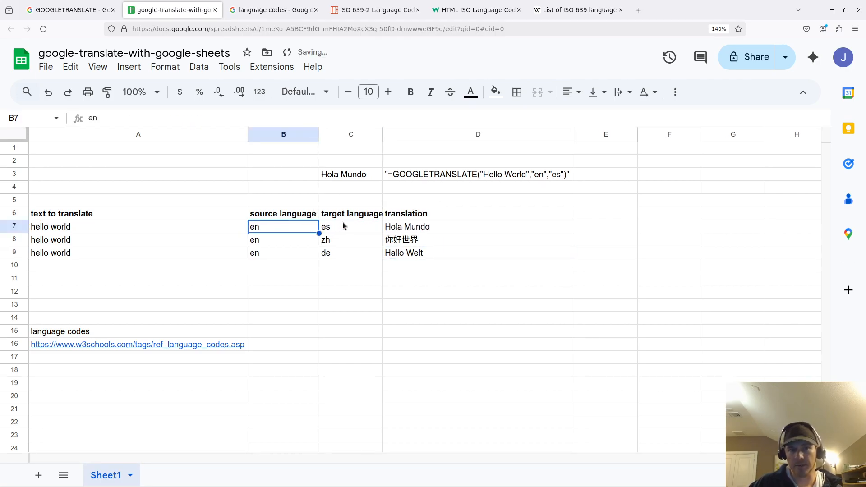
pyautogui.click(417, 227)
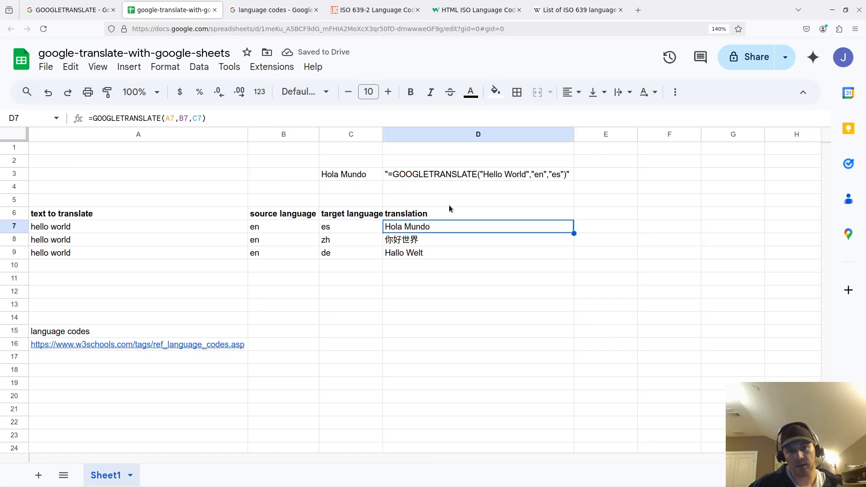
pyautogui.click(137, 243)
pyautogui.press('Right')
pyautogui.press('Right')
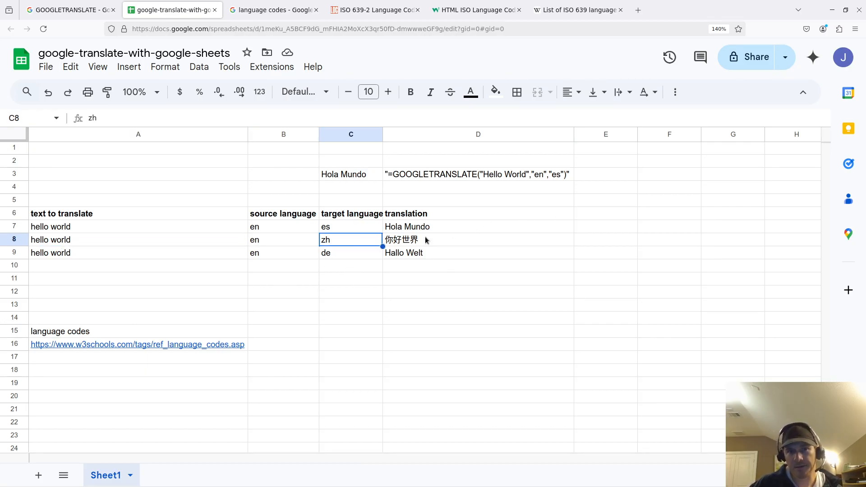
pyautogui.click(397, 244)
pyautogui.doubleClick(398, 245)
pyautogui.click(443, 274)
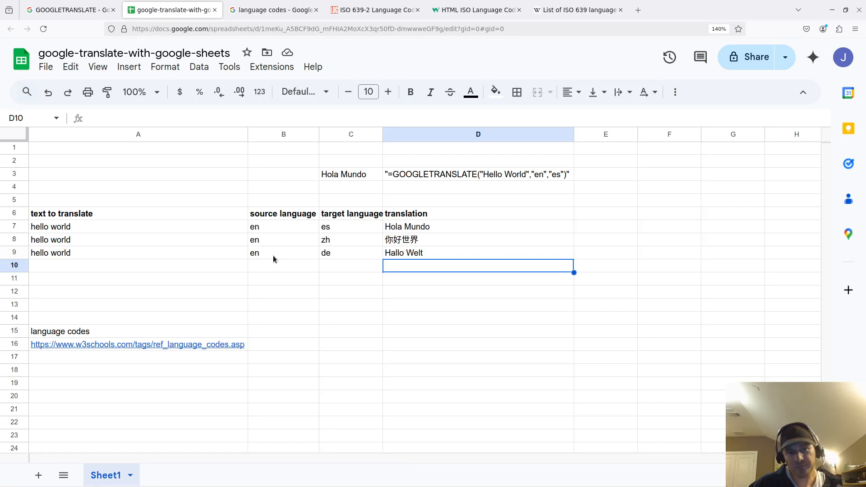
pyautogui.moveTo(274, 256); pyautogui.dragTo(347, 256)
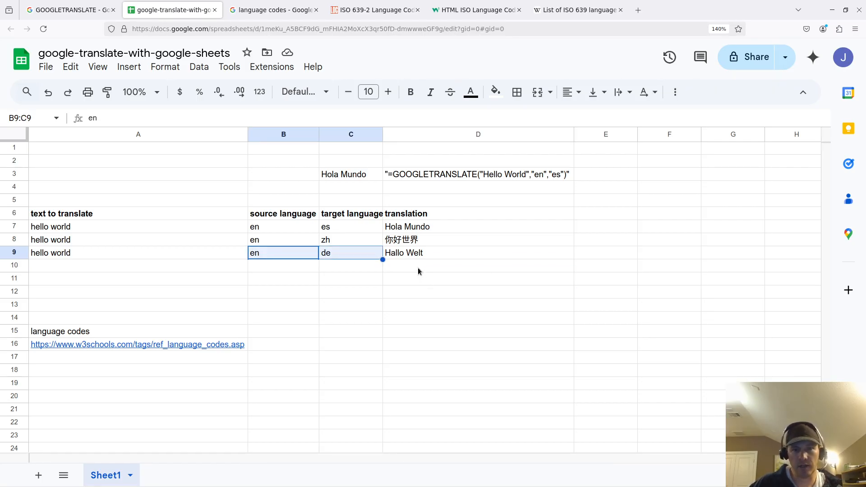
pyautogui.click(83, 253)
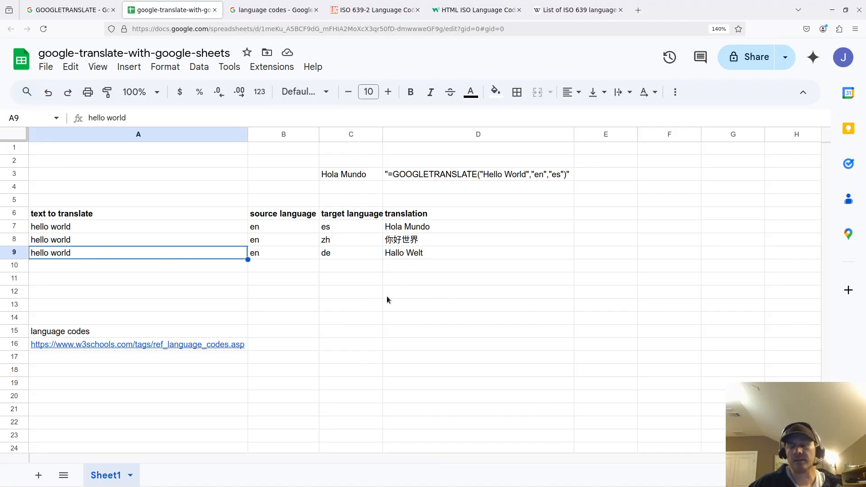
# - Move the language-codes label and W3Schools link from A15:A16 to A48:A49
pyautogui.moveTo(161, 332); pyautogui.dragTo(161, 344)
pyautogui.hotkey('ctrl', 'c')
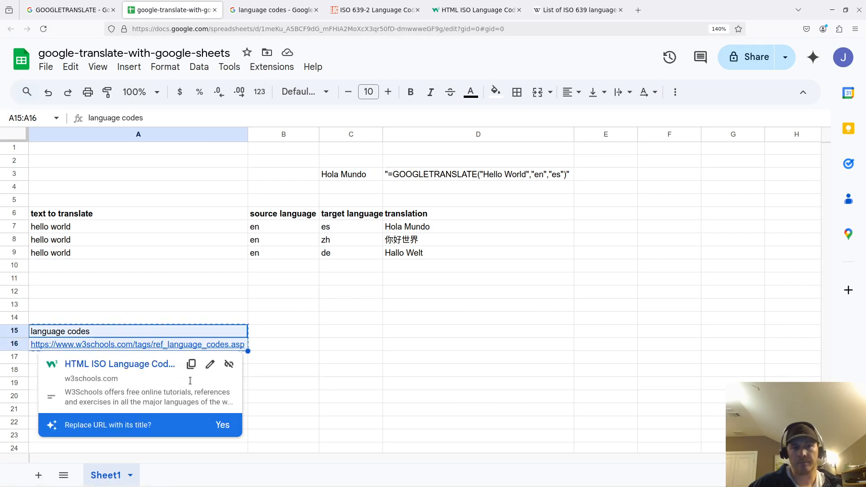
pyautogui.click(268, 343)
pyautogui.scroll(-10, 208, 295)
pyautogui.click(162, 312)
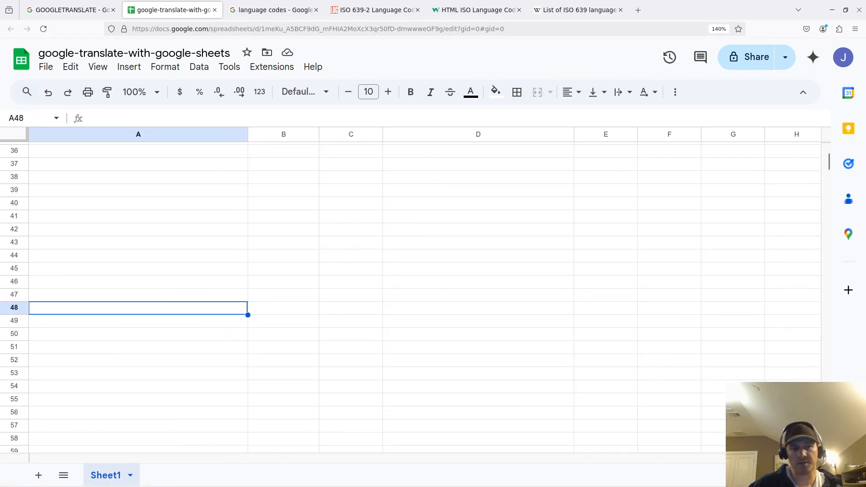
pyautogui.hotkey('ctrl', 'v')
pyautogui.scroll(9, 176, 275)
pyautogui.moveTo(163, 261); pyautogui.dragTo(165, 297)
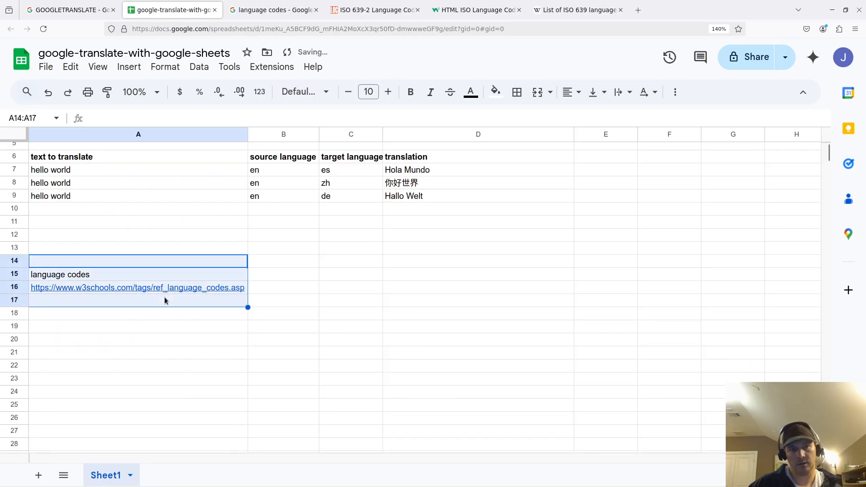
pyautogui.press('Delete')
pyautogui.scroll(2, 177, 300)
pyautogui.click(181, 301)
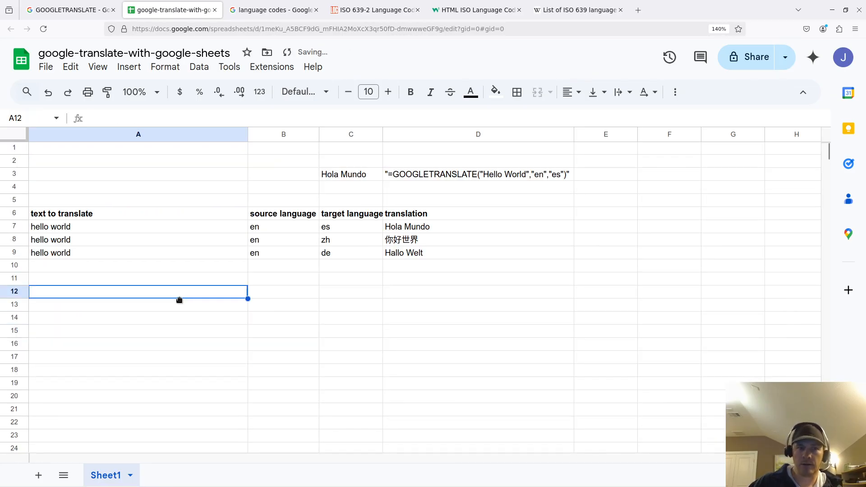
pyautogui.click(165, 244)
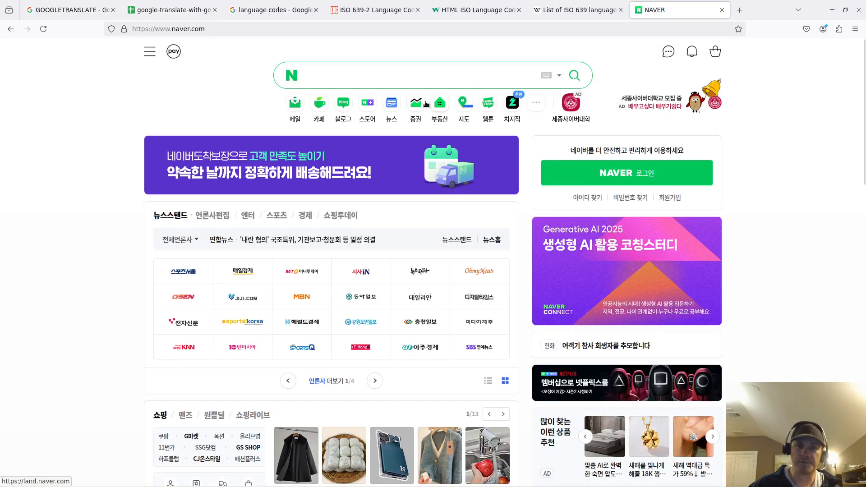
# - Open Naver News, then a top Korean headline article and a video story in new tabs
pyautogui.rightClick(392, 106)
pyautogui.click(410, 112)
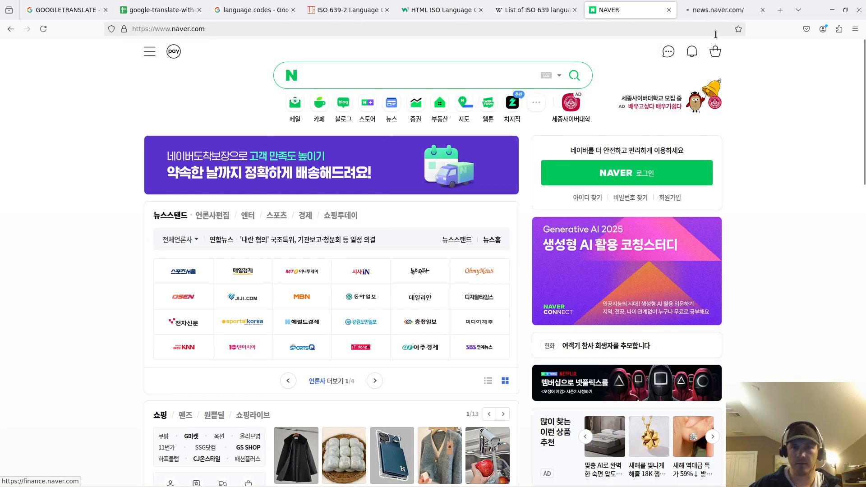
pyautogui.click(706, 10)
pyautogui.rightClick(266, 173)
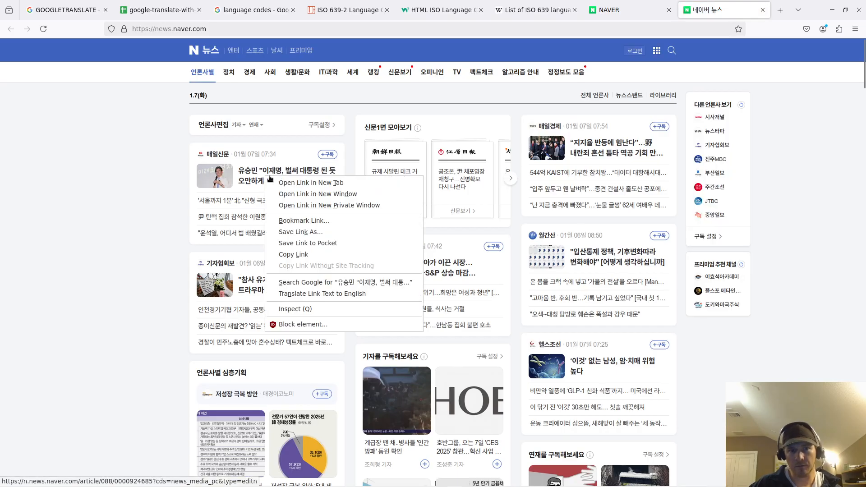
pyautogui.click(288, 182)
pyautogui.scroll(-3, 312, 228)
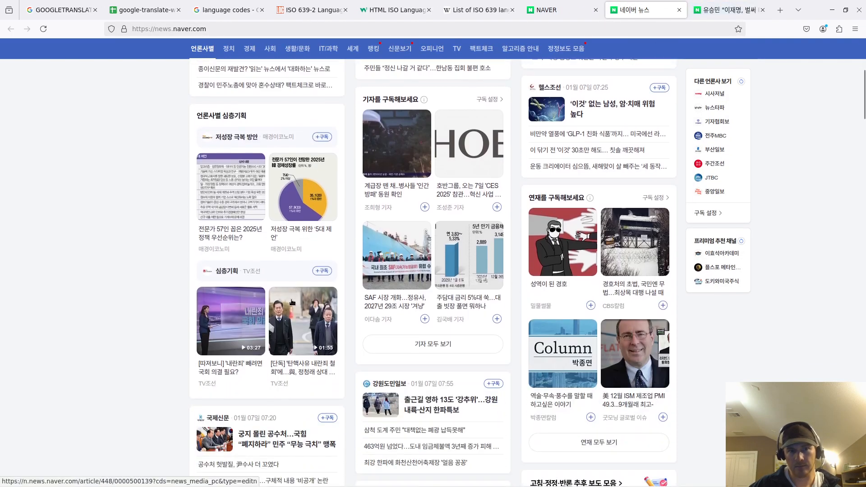
pyautogui.rightClick(302, 377)
pyautogui.click(324, 219)
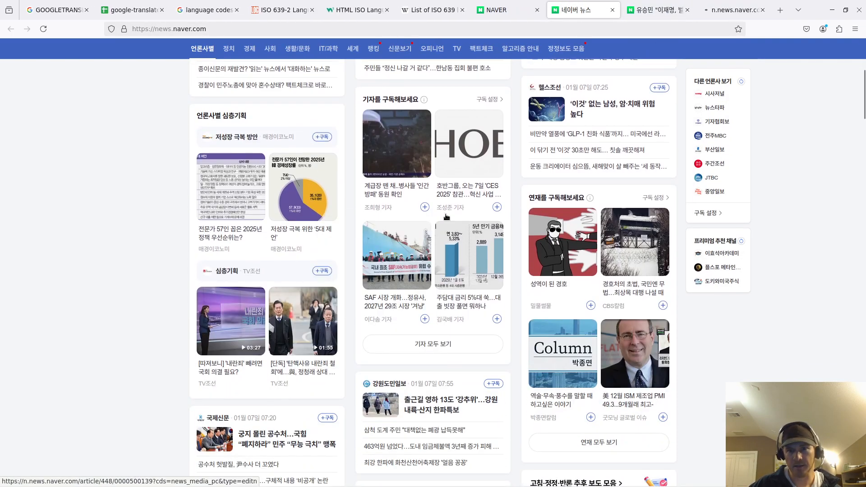
pyautogui.click(635, 16)
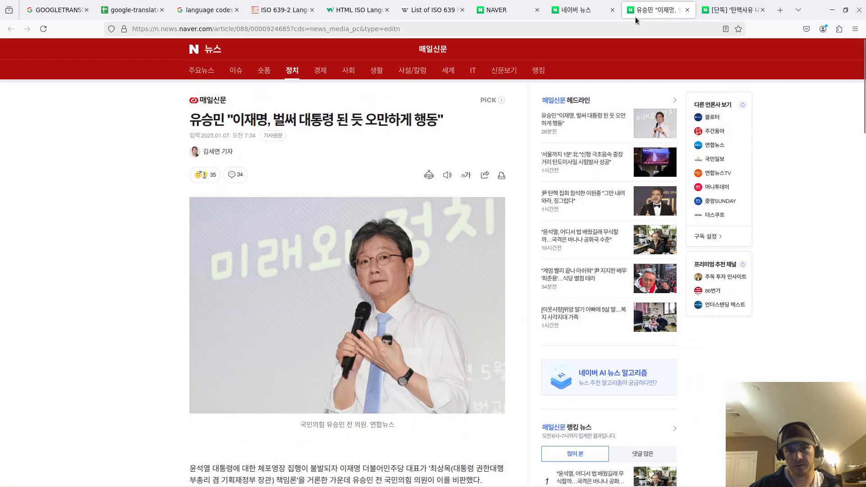
# - Select the article's headline and start editing cell A10 in the spreadsheet
pyautogui.tripleClick(385, 121)
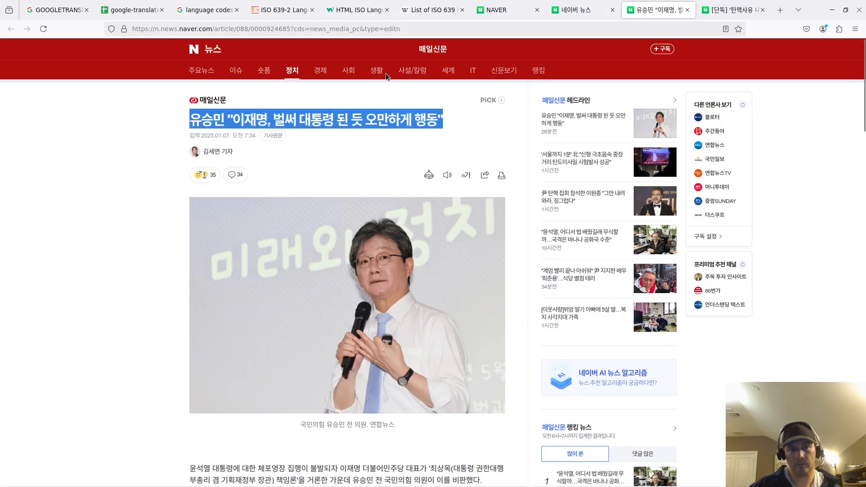
pyautogui.click(135, 9)
pyautogui.moveTo(588, 36); pyautogui.dragTo(656, 13)
pyautogui.doubleClick(112, 268)
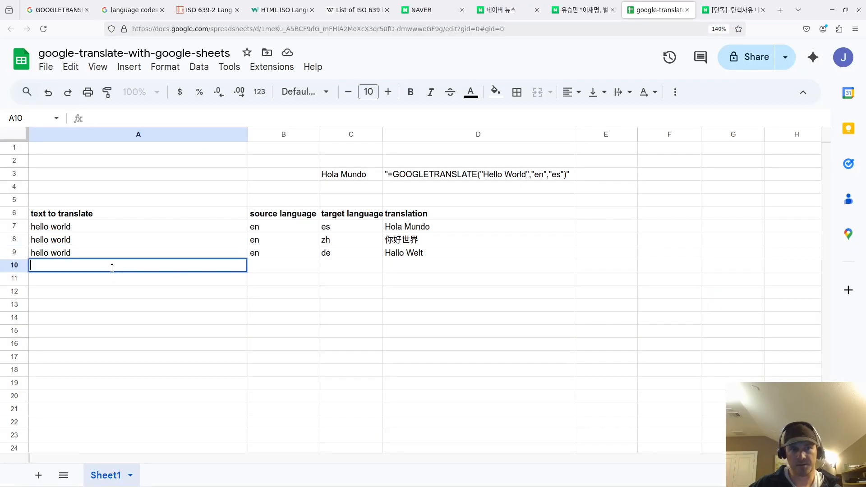
# - Paste the first Korean headline into A10 and the second article's headline into A11
pyautogui.hotkey('ctrl', 'v')
pyautogui.hotkey('ctrl', 'Tab')
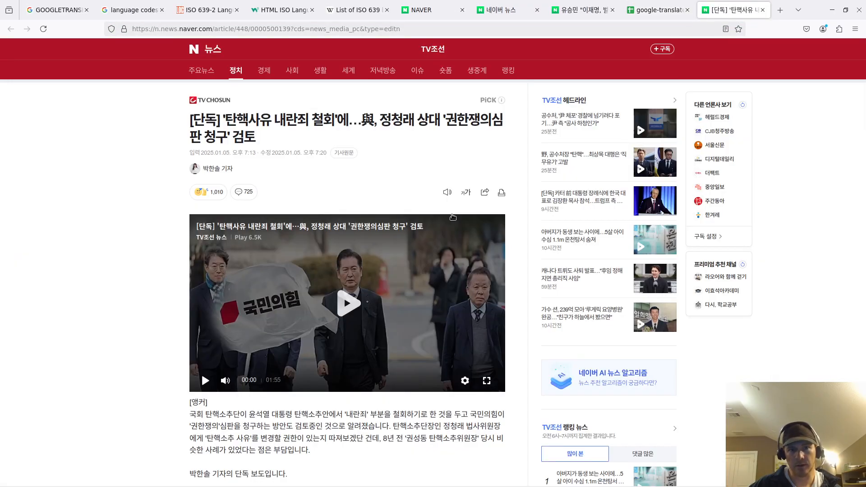
pyautogui.moveTo(296, 134); pyautogui.dragTo(603, 33)
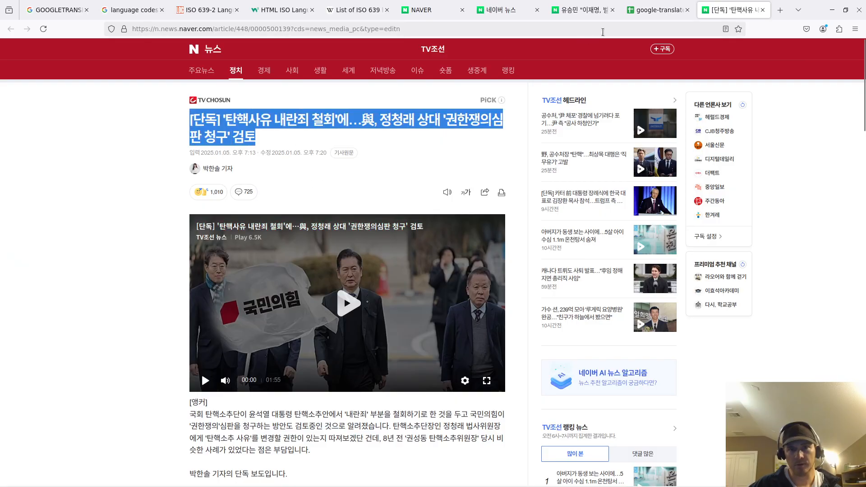
pyautogui.click(643, 16)
pyautogui.click(560, 13)
pyautogui.click(631, 13)
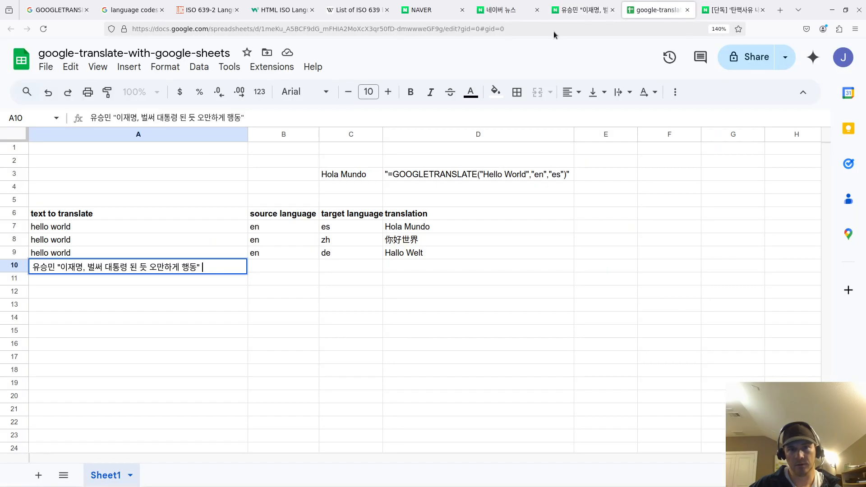
pyautogui.click(127, 282)
pyautogui.hotkey('ctrl', 'shift', 'v')
pyautogui.press('Escape')
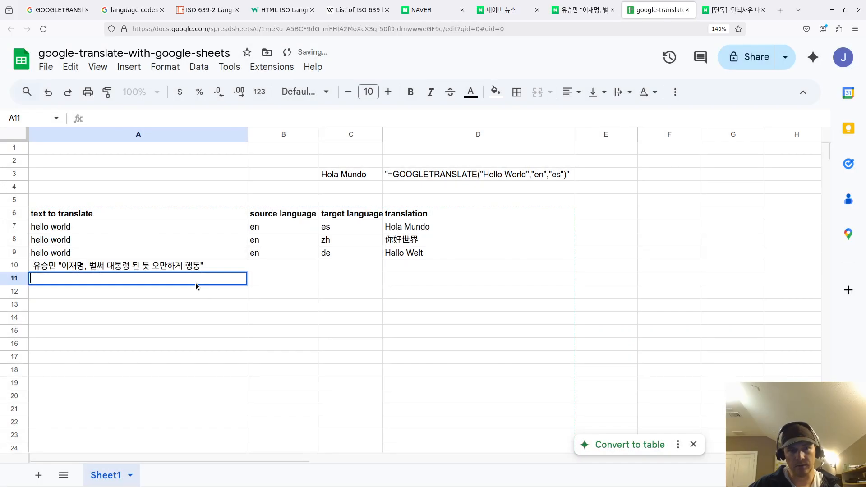
pyautogui.hotkey('ctrl', 'shift', 'v')
pyautogui.press('Escape')
pyautogui.doubleClick(148, 280)
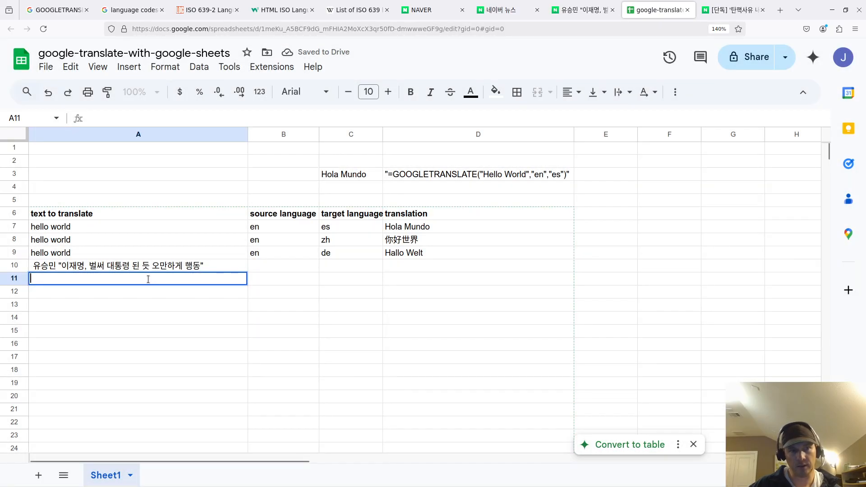
pyautogui.hotkey('ctrl', 'v')
pyautogui.click(192, 316)
# - Widen column A, then set B10 to ko and copy en into C10
pyautogui.moveTo(248, 135); pyautogui.dragTo(294, 134)
pyautogui.click(333, 266)
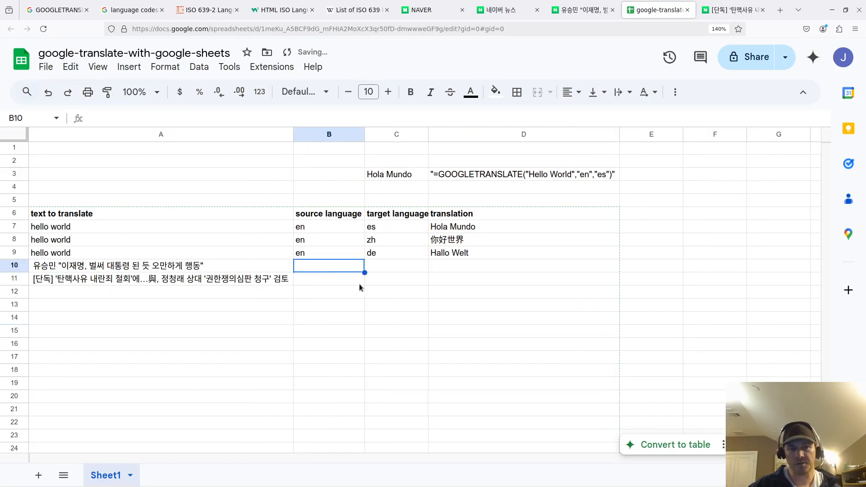
pyautogui.write('ko')
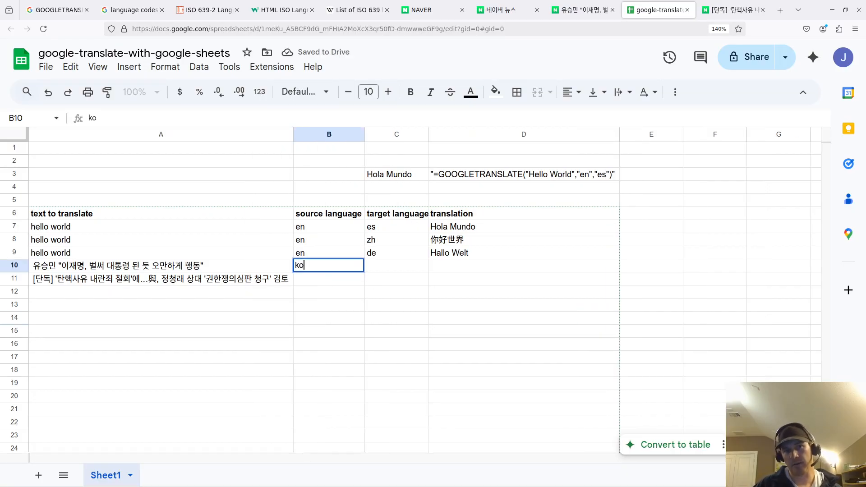
pyautogui.press('Tab')
pyautogui.press('Up')
pyautogui.press('Up')
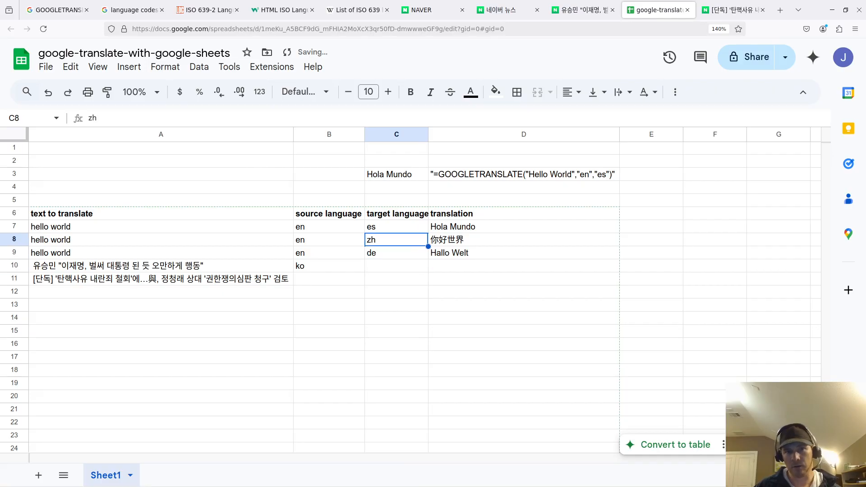
pyautogui.press('Left')
pyautogui.press('Up')
pyautogui.hotkey('ctrl', 'c')
pyautogui.press('Down')
pyautogui.press('Down')
pyautogui.press('Down')
pyautogui.press('Right')
pyautogui.hotkey('ctrl', 'v')
# - Copy the ko/en pair into row 11 and inspect the Hallo Welt formula in D9
pyautogui.press('Left')
pyautogui.hotkey('shift', 'Right')
pyautogui.hotkey('ctrl', 'c')
pyautogui.press('Down')
pyautogui.hotkey('ctrl', 'v')
pyautogui.press('Right')
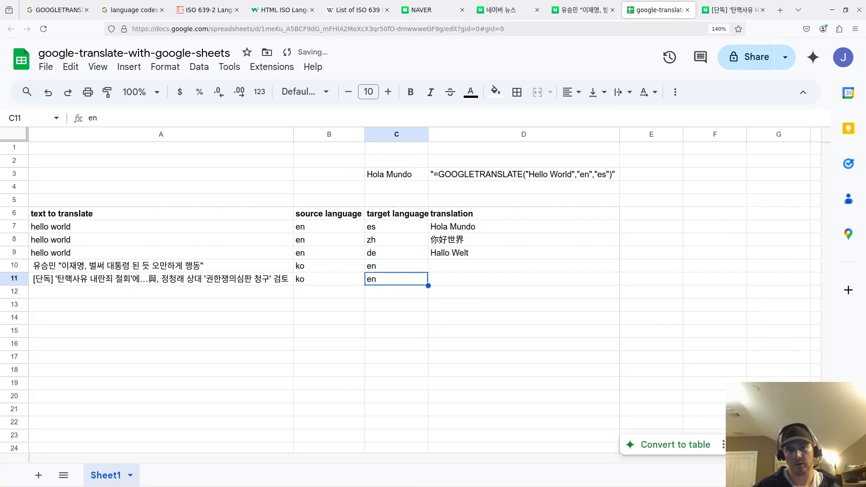
pyautogui.press('Right')
pyautogui.press('Up')
pyautogui.press('Up')
pyautogui.press('Up')
pyautogui.press('Down')
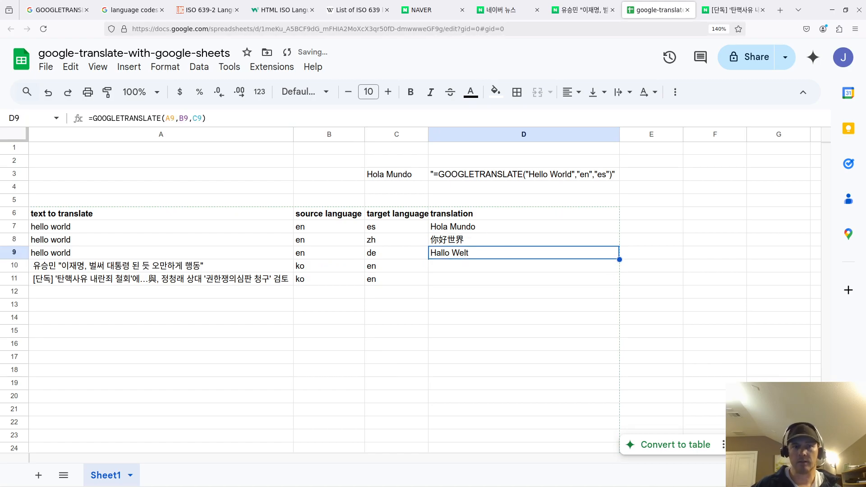
pyautogui.hotkey('ctrl', 'a')
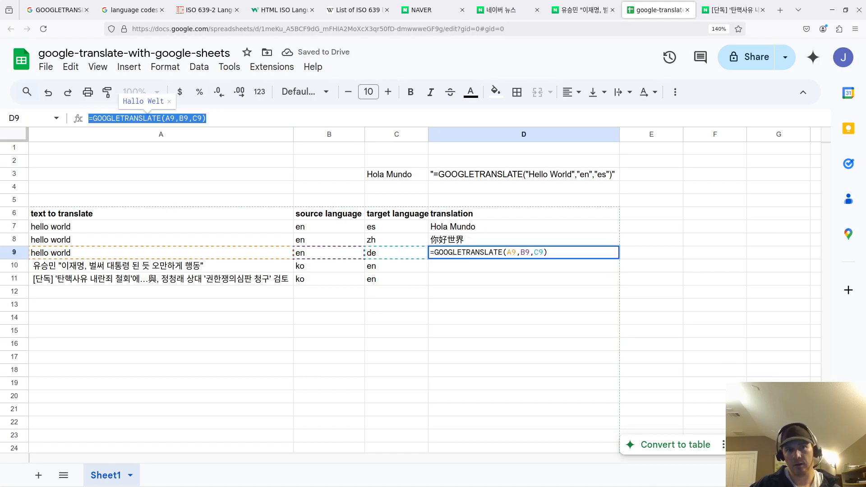
pyautogui.press('Escape')
# - Copy D9's translation formula into D10 and D11, then undo both pastes
pyautogui.click(451, 304)
pyautogui.click(468, 256)
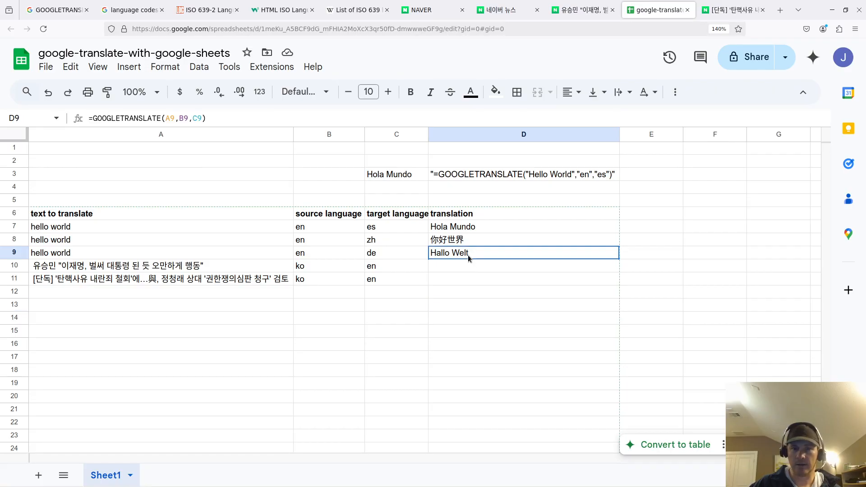
pyautogui.hotkey('ctrl', 'c')
pyautogui.click(450, 269)
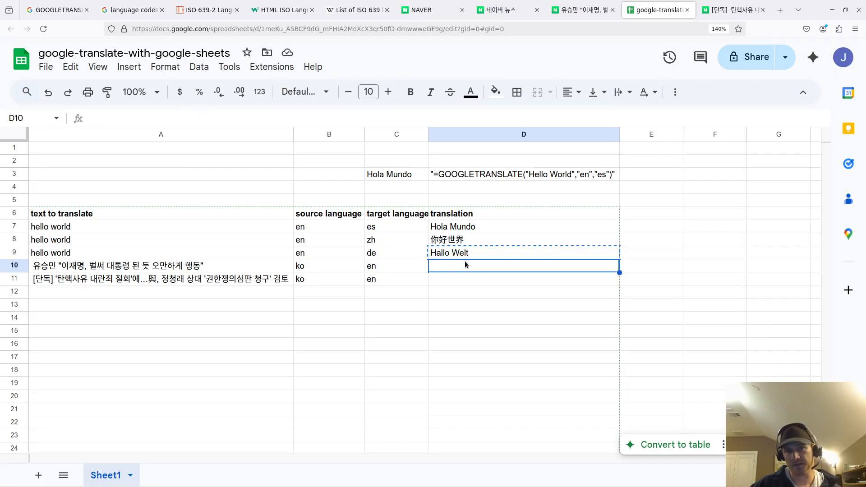
pyautogui.hotkey('ctrl', 'v')
pyautogui.click(456, 284)
pyautogui.hotkey('ctrl', 'v')
pyautogui.hotkey('ctrl', 'z')
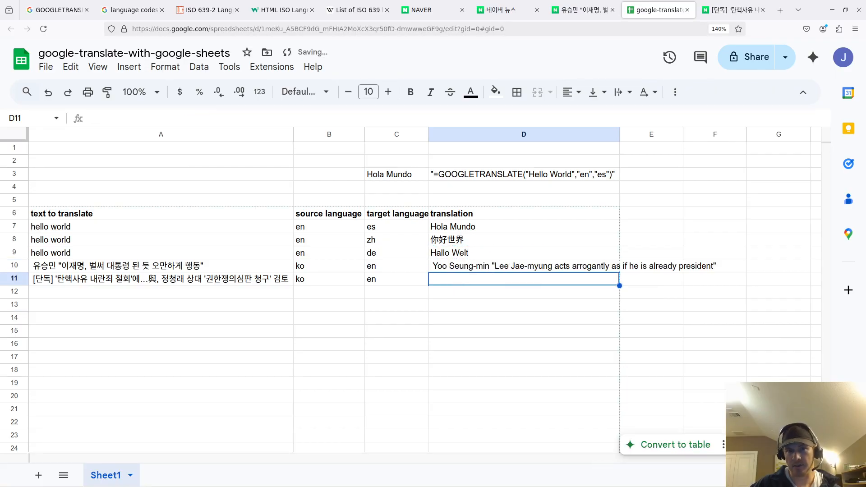
pyautogui.hotkey('ctrl', 'z')
# - Paste D9's GOOGLETRANSLATE formula into D10 and change its A9 reference to A10
pyautogui.doubleClick(447, 251)
pyautogui.doubleClick(456, 266)
pyautogui.hotkey('ctrl', 'v')
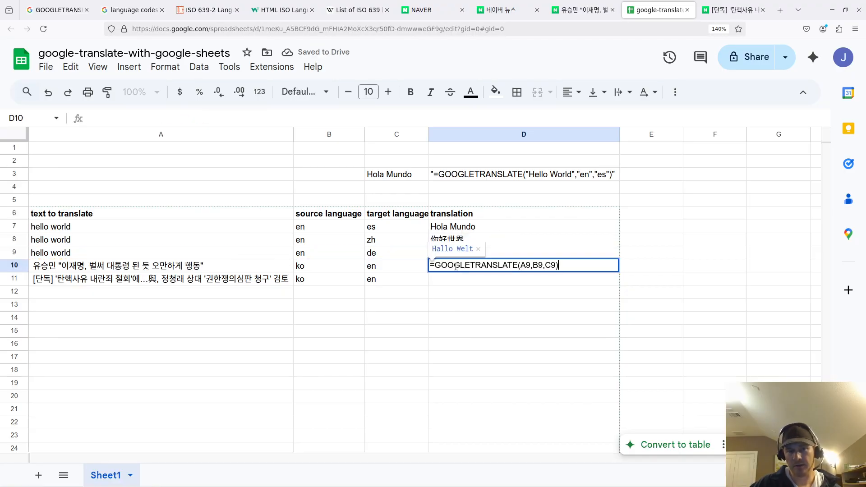
pyautogui.click(514, 264)
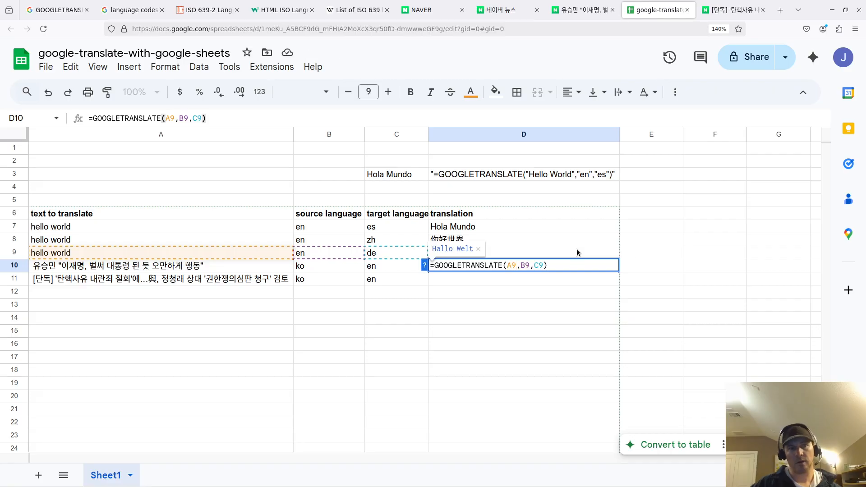
pyautogui.press('BackSpace')
pyautogui.write('10')
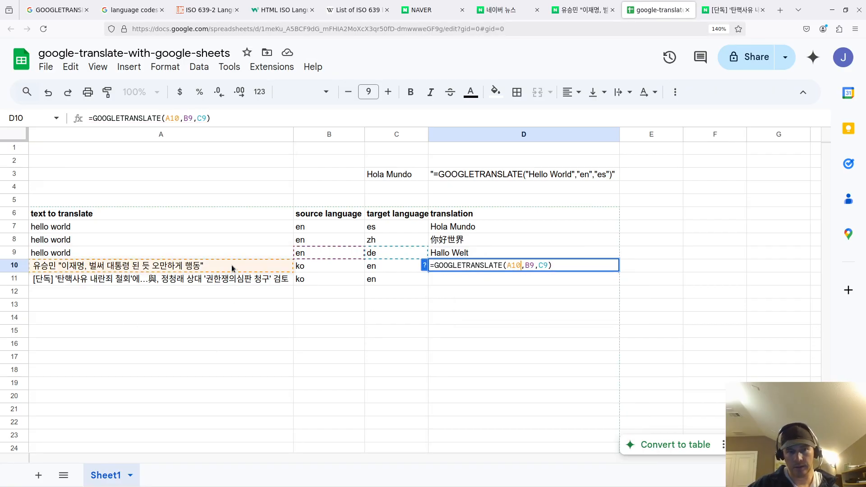
# - Change the B9 and C9 references to B10 and C10 and confirm D10's formula
pyautogui.click(534, 266)
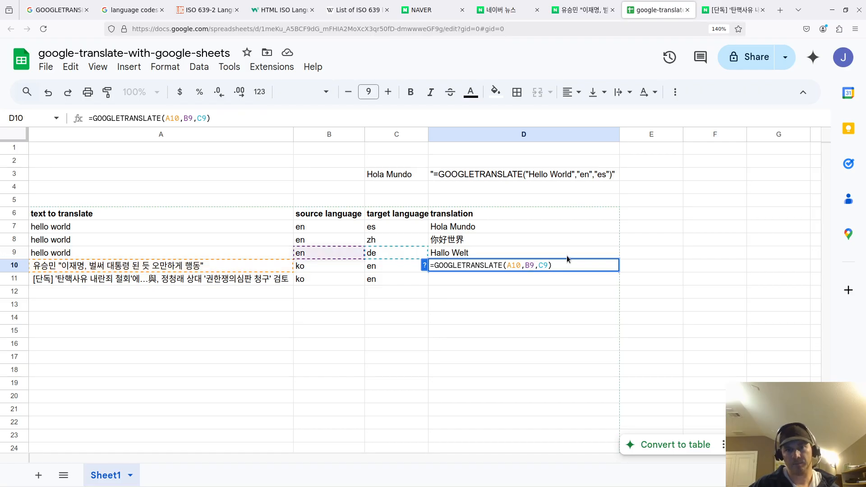
pyautogui.press('BackSpace')
pyautogui.write('10')
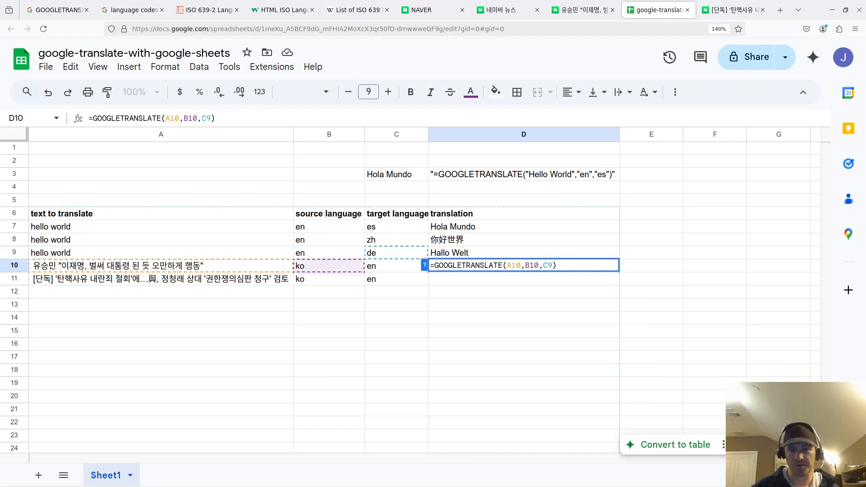
pyautogui.click(552, 266)
pyautogui.press('BackSpace')
pyautogui.write('10')
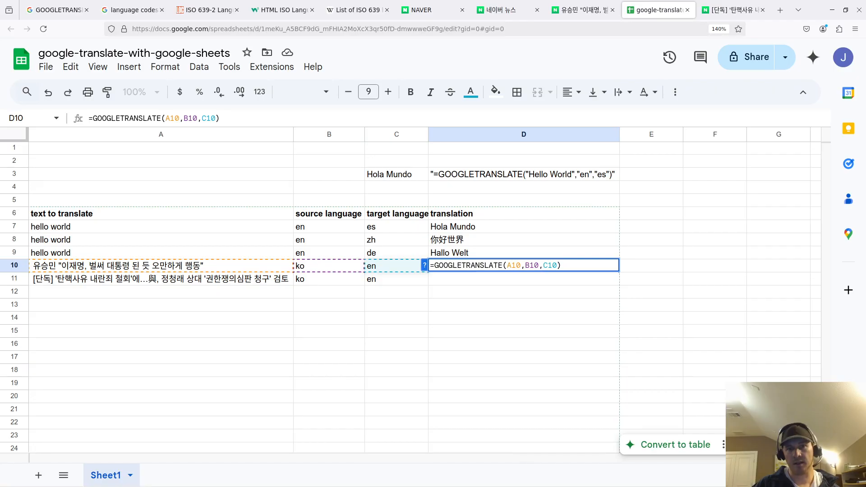
pyautogui.press('Return')
# - Review the cells of row 10 and the language codes in row 11
pyautogui.press('Up')
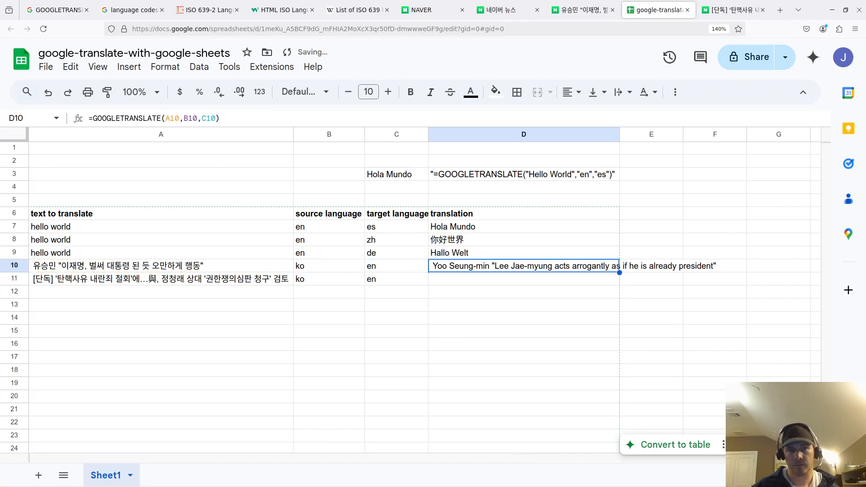
pyautogui.press('Left')
pyautogui.press('Left')
pyautogui.press('Left')
pyautogui.press('Right')
pyautogui.press('Right')
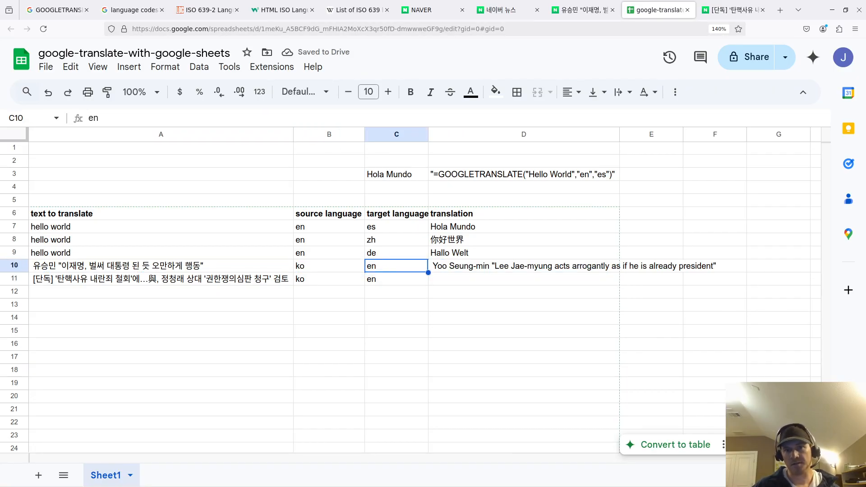
pyautogui.press('Right')
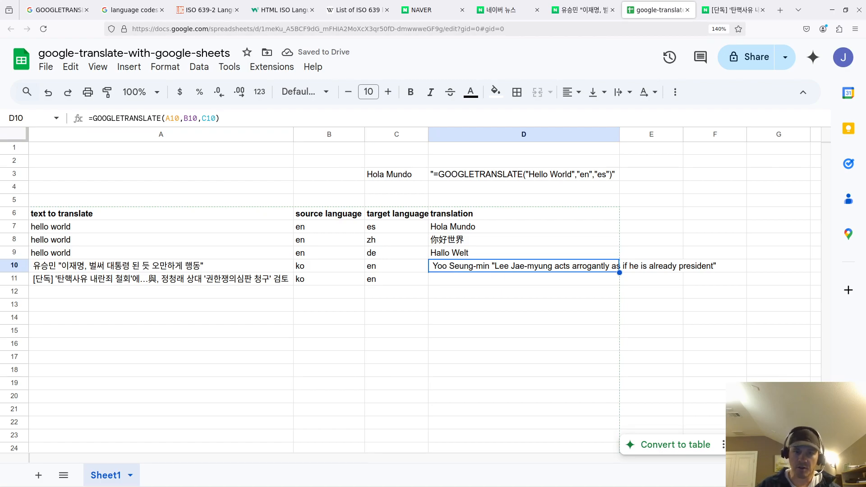
pyautogui.press('Right')
pyautogui.press('Right')
pyautogui.press('Left')
pyautogui.press('Left')
pyautogui.press('Left')
pyautogui.press('Right')
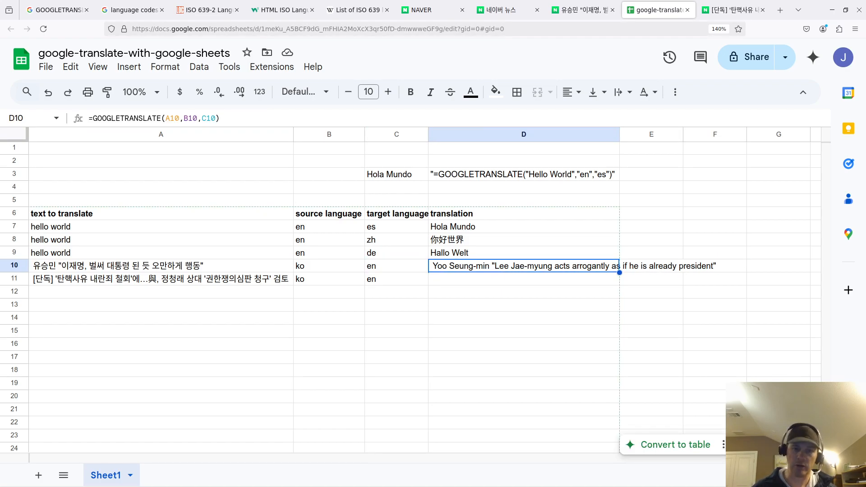
pyautogui.press('Down')
pyautogui.press('Left')
pyautogui.press('Left')
pyautogui.press('Right')
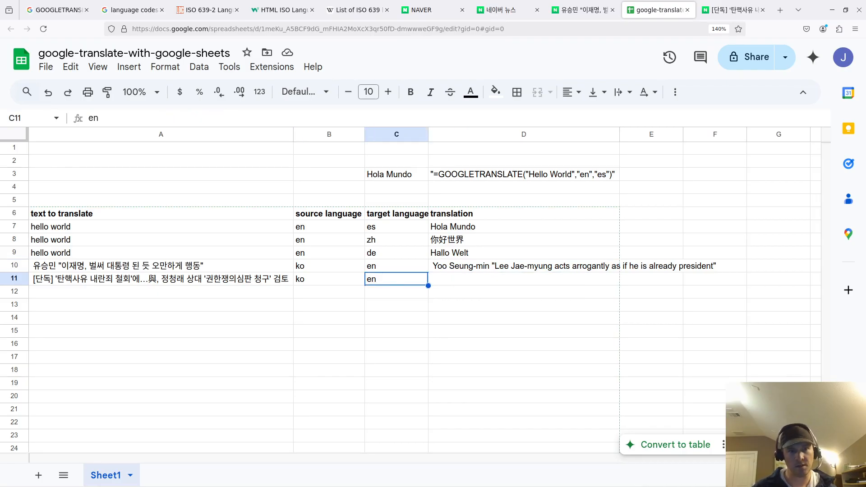
pyautogui.press('Left')
pyautogui.press('Right')
pyautogui.press('Right')
# - Copy the D10 translation formula down into D11
pyautogui.press('Up')
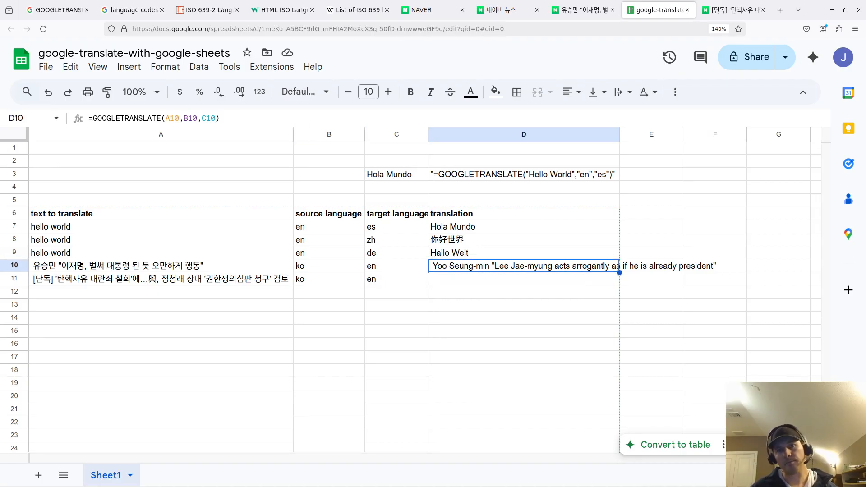
pyautogui.press('Down')
pyautogui.hotkey('ctrl', 'v')
pyautogui.press('Left')
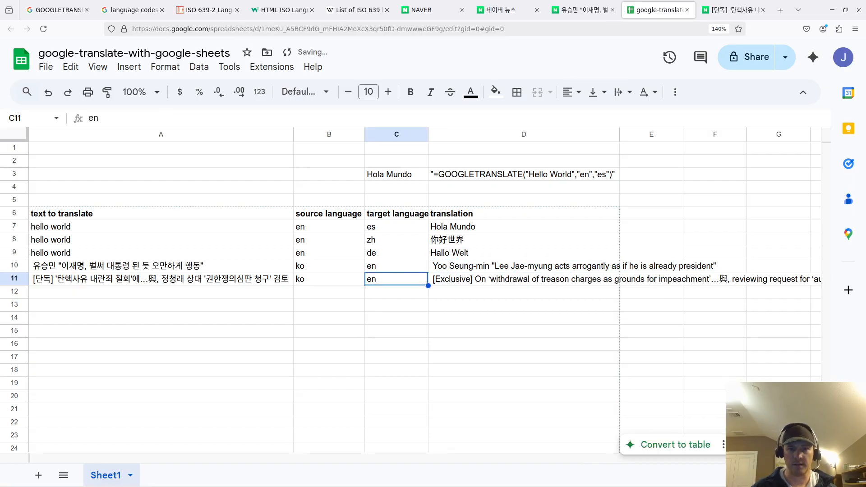
pyautogui.click(501, 280)
# - Check that D11's formula references A11, B11 and C11, then review the headline rows
pyautogui.doubleClick(490, 280)
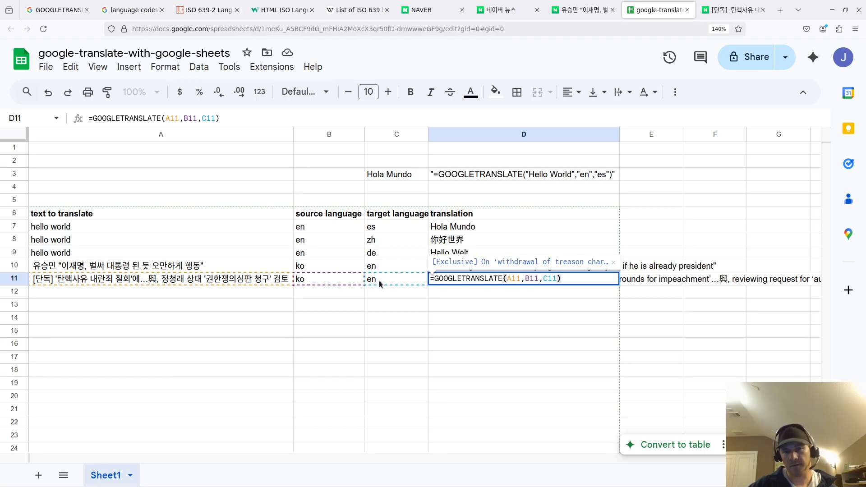
pyautogui.click(608, 308)
pyautogui.doubleClick(520, 280)
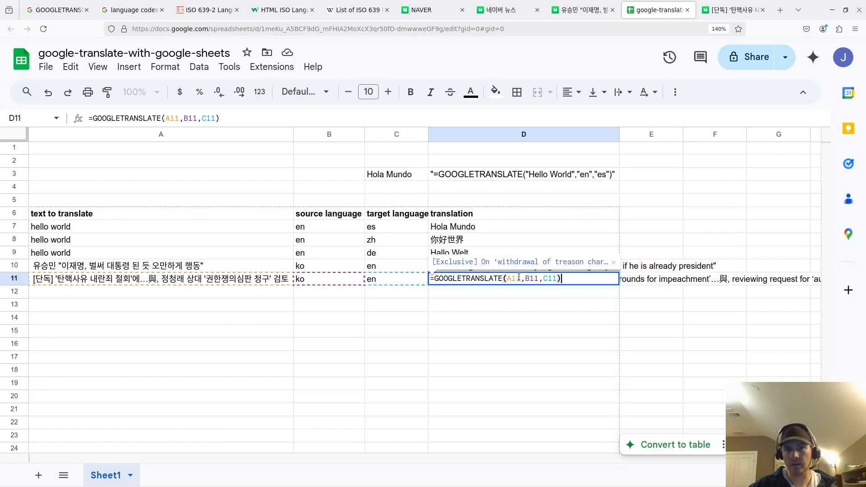
pyautogui.click(601, 317)
pyautogui.moveTo(689, 274); pyautogui.dragTo(135, 282)
pyautogui.click(448, 335)
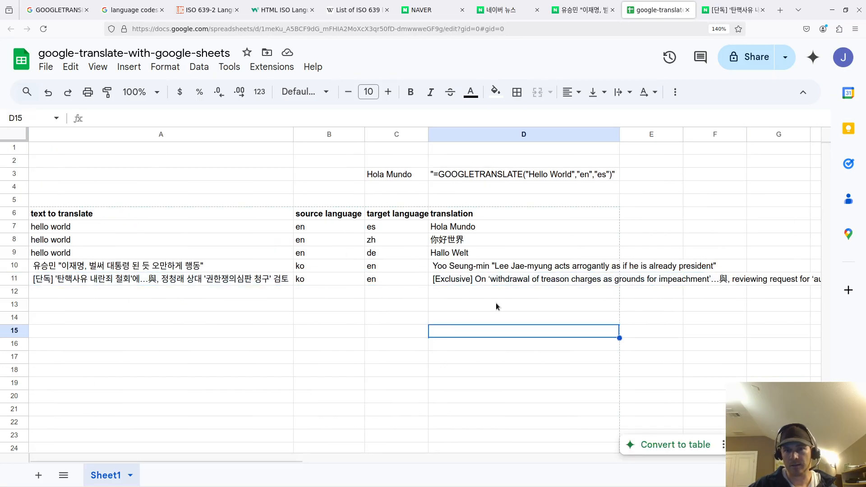
pyautogui.moveTo(285, 299); pyautogui.dragTo(113, 279)
pyautogui.click(292, 328)
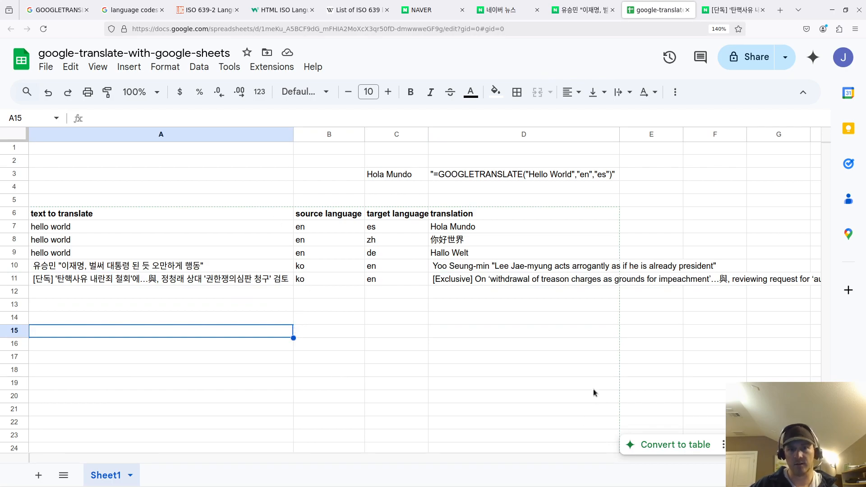
pyautogui.click(480, 307)
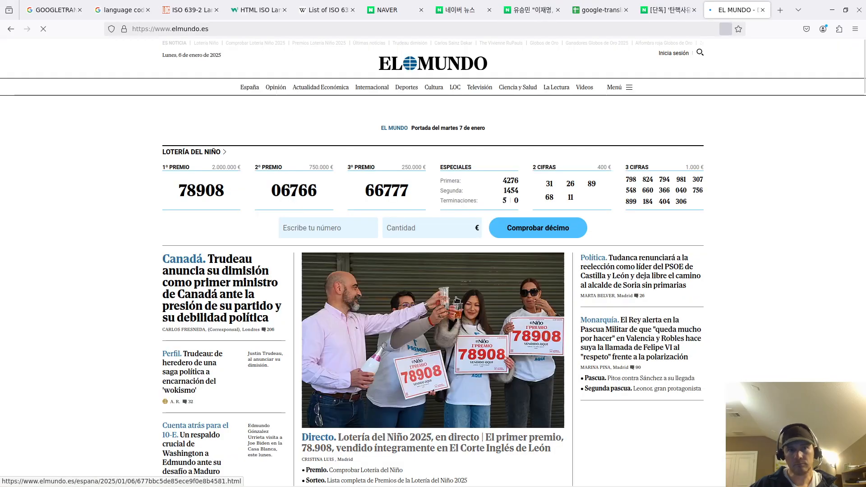
# - Open the Trudeau and Robles headlines in new tabs, accepting the cookie notice
pyautogui.rightClick(224, 291)
pyautogui.click(225, 291)
pyautogui.scroll(-1, 686, 253)
pyautogui.rightClick(635, 283)
pyautogui.click(468, 394)
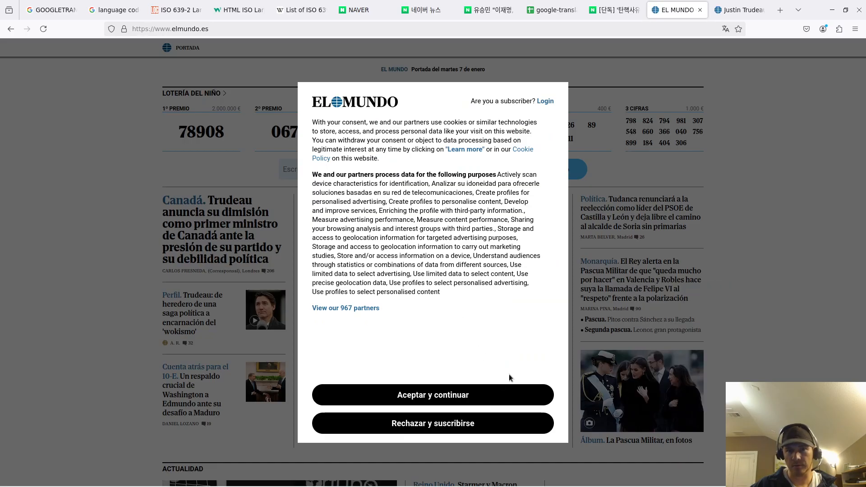
pyautogui.click(510, 388)
pyautogui.rightClick(627, 277)
pyautogui.click(663, 283)
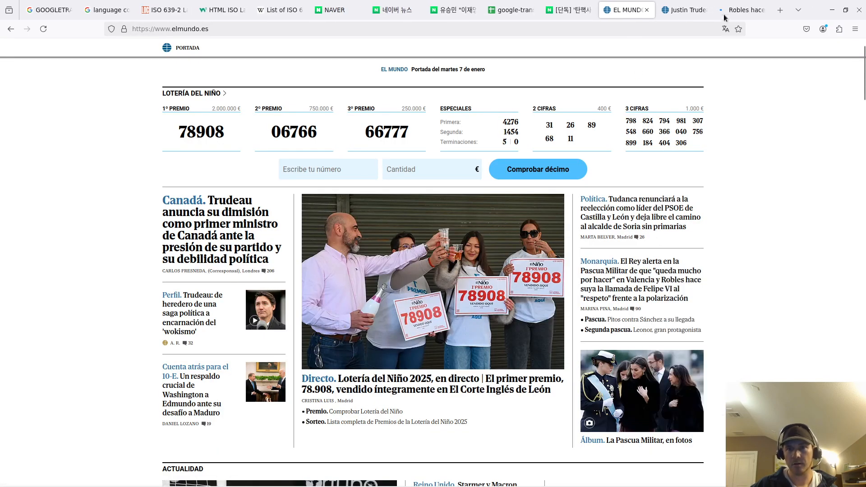
# - Accept cookies on the Trudeau article and select its full headline
pyautogui.click(683, 10)
pyautogui.click(453, 389)
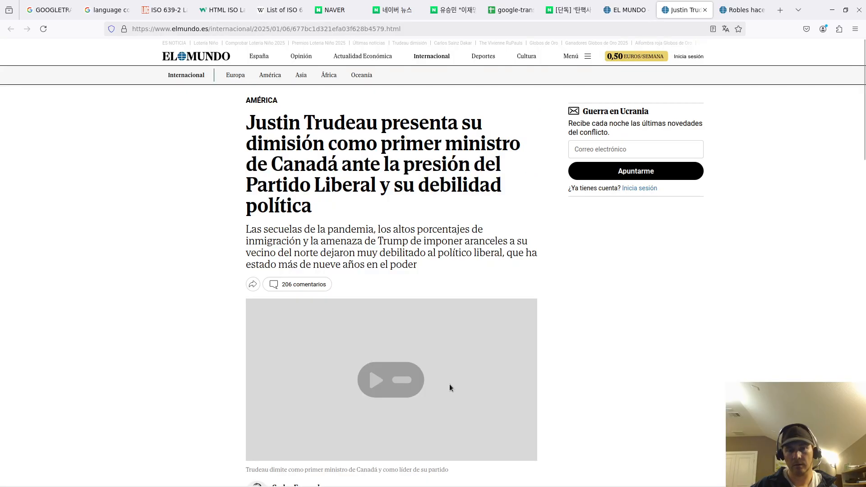
pyautogui.moveTo(367, 208); pyautogui.dragTo(231, 116)
pyautogui.hotkey('ctrl', 'c')
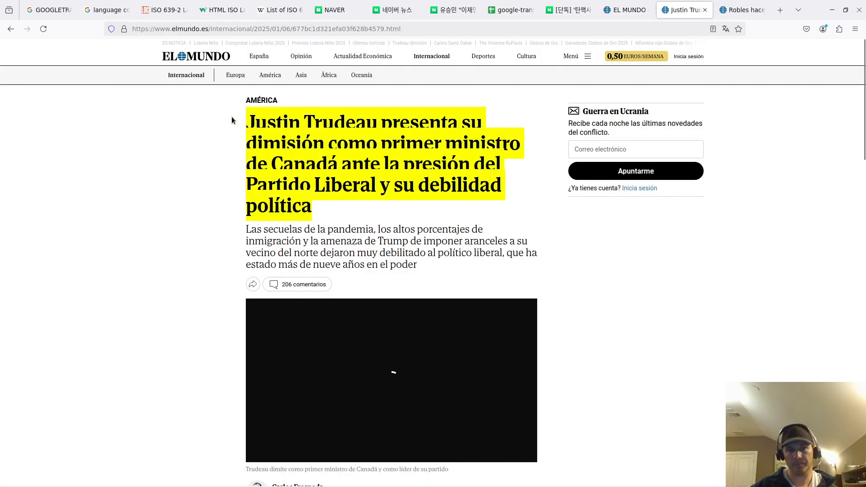
# - Paste the Trudeau headline into A12 and set B12 to es and C12 to en
pyautogui.click(496, 10)
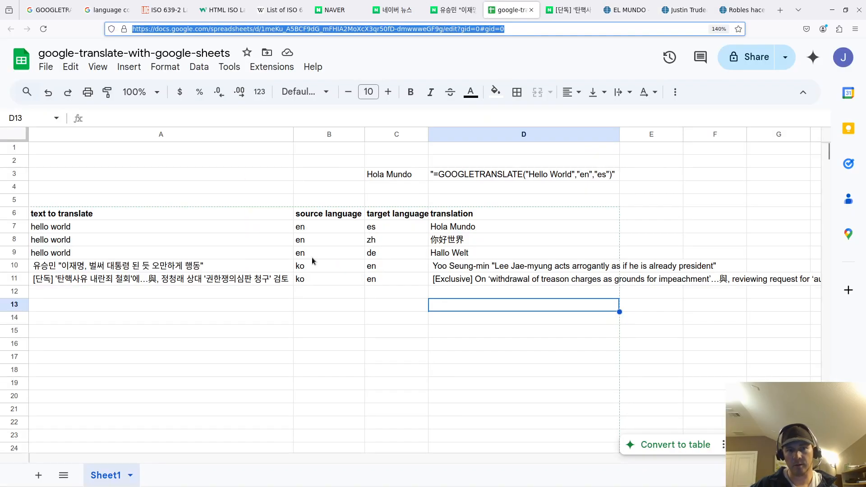
pyautogui.click(205, 297)
pyautogui.hotkey('ctrl', 'v')
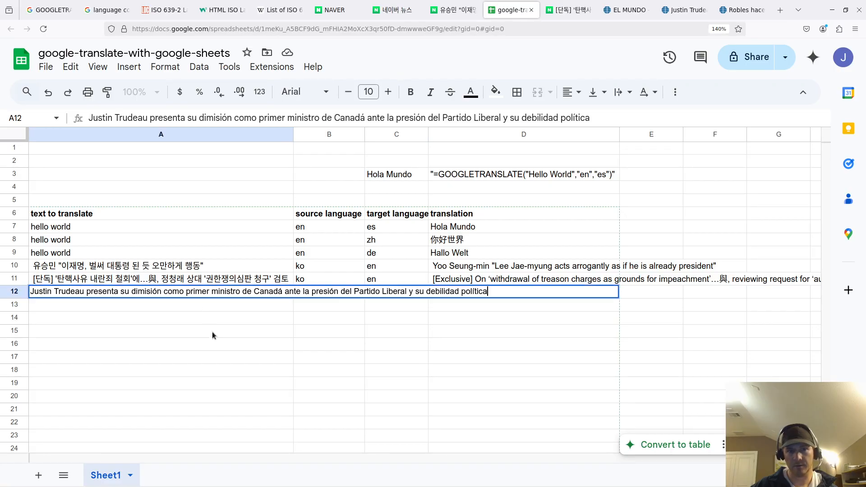
pyautogui.press('Return')
pyautogui.press('Return')
pyautogui.press('Return')
pyautogui.click(310, 283)
pyautogui.click(332, 294)
pyautogui.write('es')
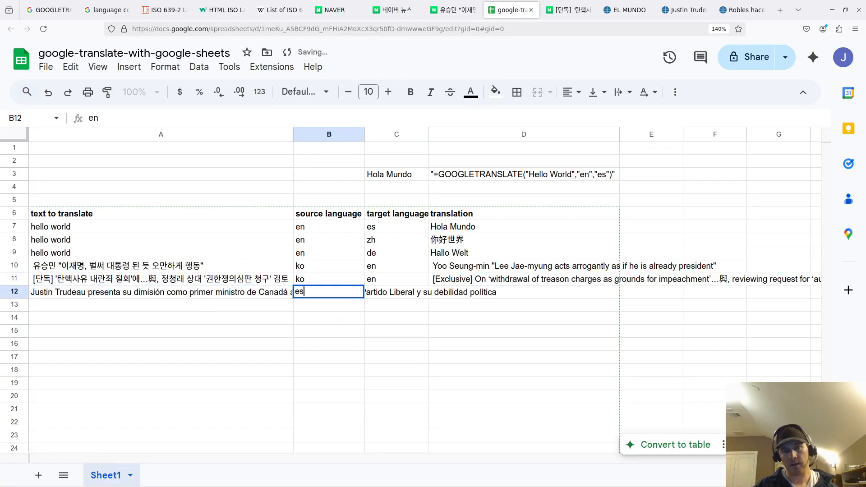
pyautogui.press('Tab')
pyautogui.write('en')
pyautogui.press('Left')
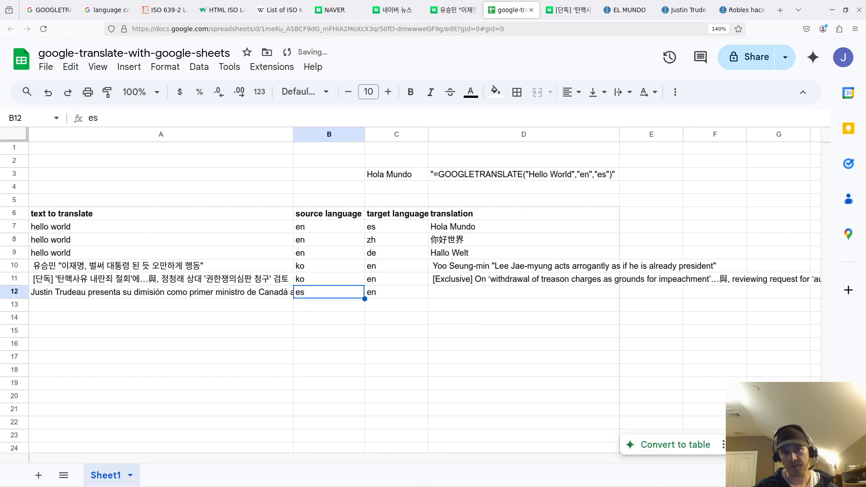
# - Copy the translation formula from D11 into D12
pyautogui.press('Right')
pyautogui.press('Right')
pyautogui.press('Up')
pyautogui.hotkey('ctrl', 'c')
pyautogui.press('Down')
pyautogui.hotkey('ctrl', 'v')
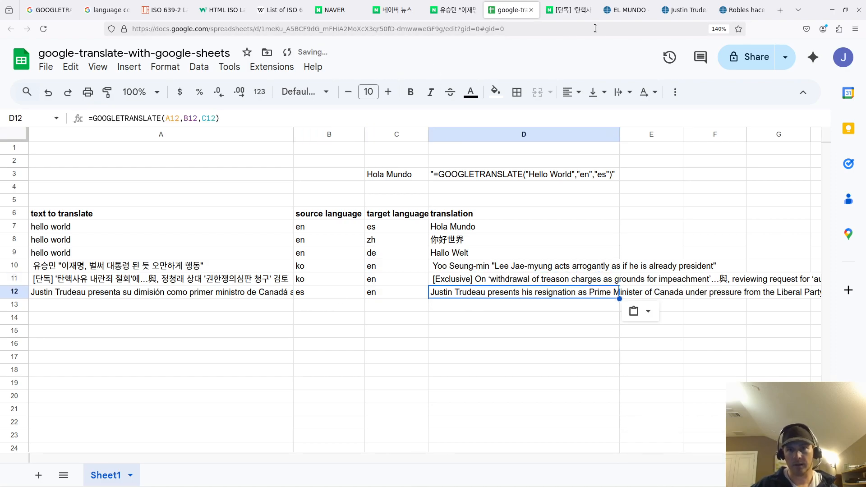
# - Copy the Robles article's headline and paste it into A13
pyautogui.click(669, 10)
pyautogui.click(748, 9)
pyautogui.moveTo(462, 216); pyautogui.dragTo(229, 118)
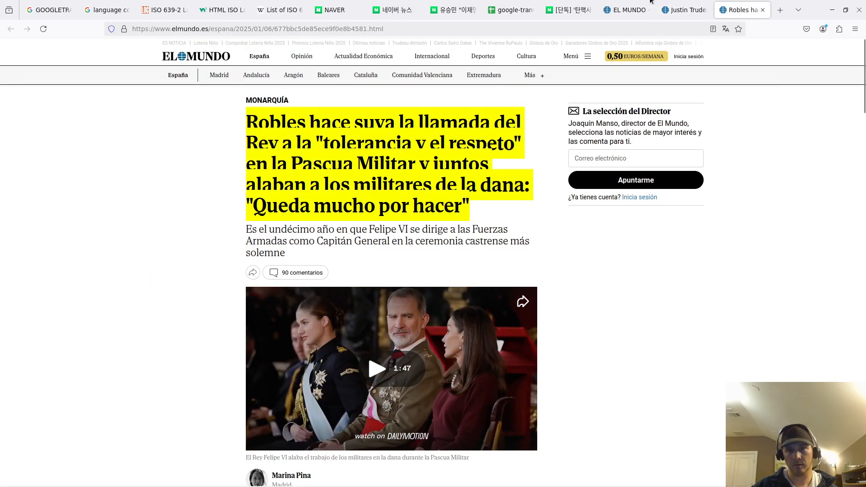
pyautogui.click(570, 10)
pyautogui.click(512, 9)
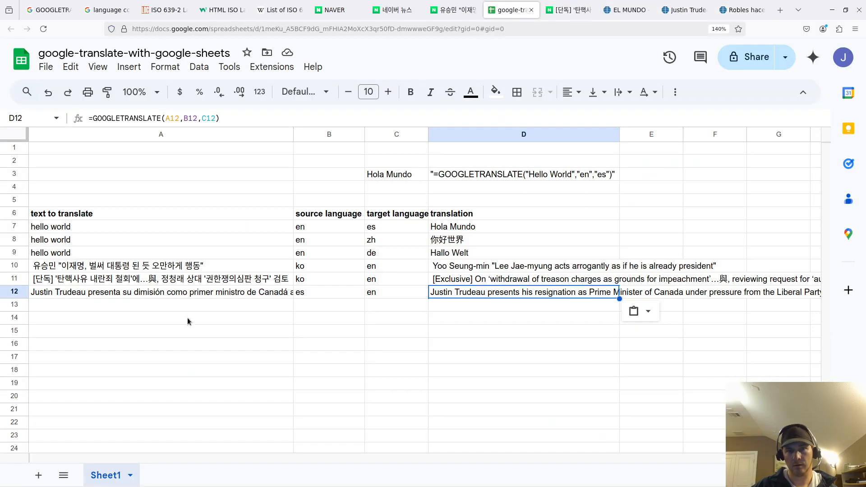
pyautogui.click(218, 307)
pyautogui.hotkey('ctrl', 'v')
# - Copy row 12's es/en codes and translation formula into row 13
pyautogui.click(285, 358)
pyautogui.moveTo(325, 294); pyautogui.dragTo(377, 296)
pyautogui.hotkey('ctrl', 'c')
pyautogui.click(345, 304)
pyautogui.hotkey('ctrl', 'v')
pyautogui.click(489, 295)
pyautogui.hotkey('ctrl', 'c')
pyautogui.click(456, 308)
pyautogui.hotkey('ctrl', 'v')
# - Inspect D12's formula, leaving it unchanged
pyautogui.click(433, 332)
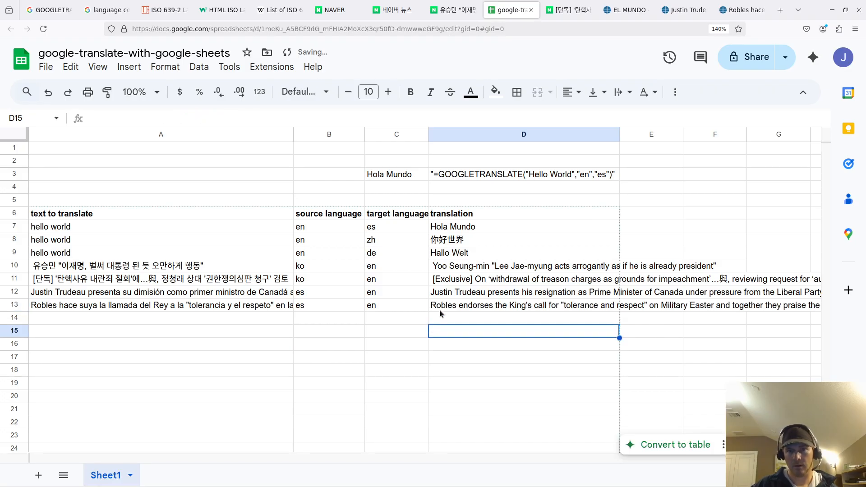
pyautogui.click(453, 294)
pyautogui.doubleClick(453, 293)
pyautogui.click(457, 321)
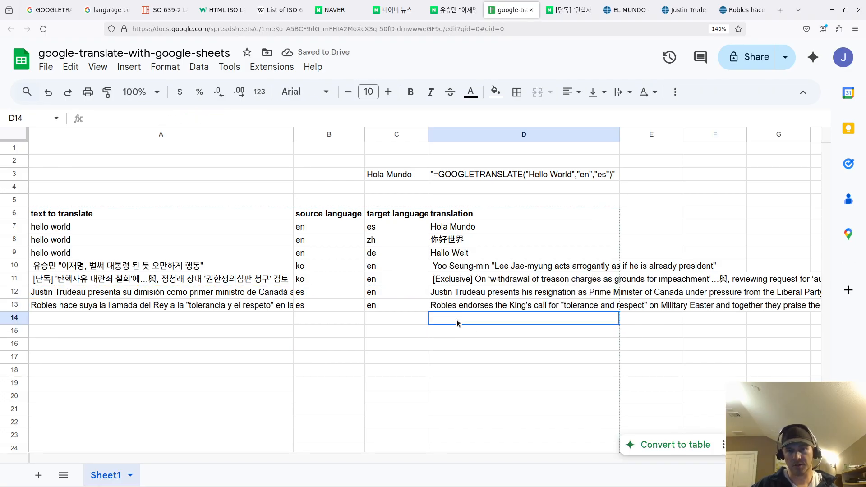
pyautogui.click(562, 370)
pyautogui.press('Right')
pyautogui.press('Right')
pyautogui.press('Right')
pyautogui.press('Right')
pyautogui.press('Right')
pyautogui.press('Right')
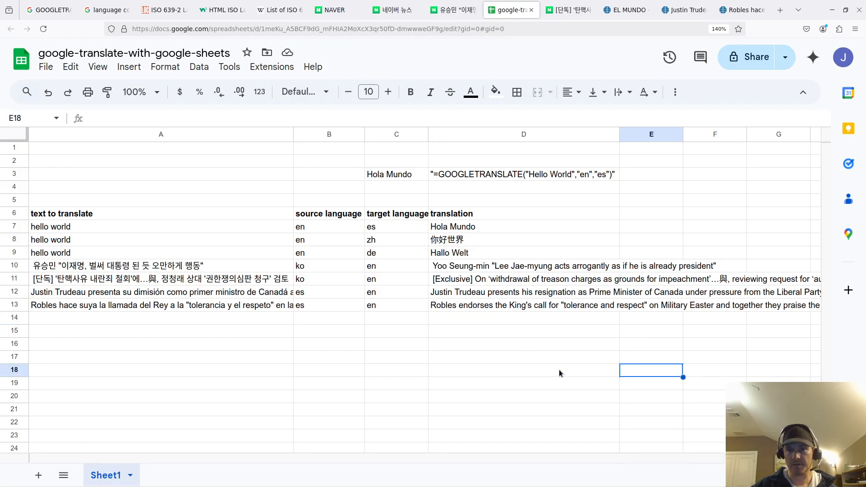
# - Auto-fit column A to its longest headline and check the Trudeau headline in A12
pyautogui.moveTo(501, 364); pyautogui.dragTo(103, 345)
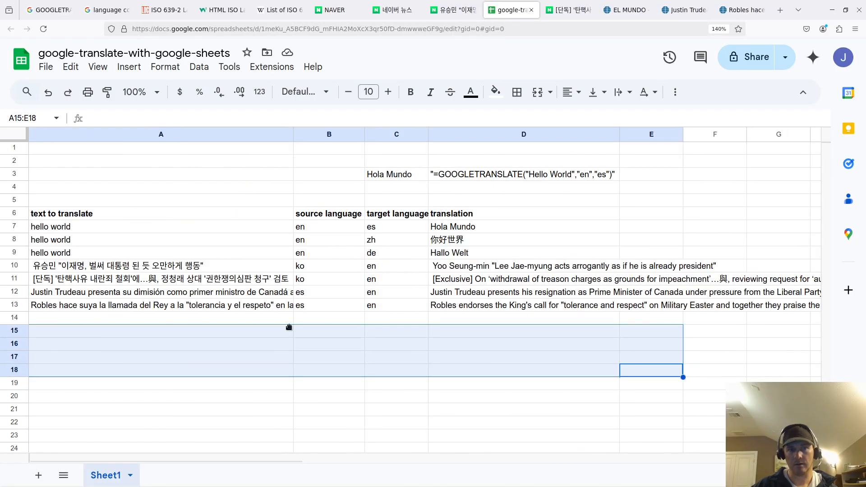
pyautogui.doubleClick(294, 133)
pyautogui.click(366, 228)
pyautogui.click(352, 292)
pyautogui.click(356, 321)
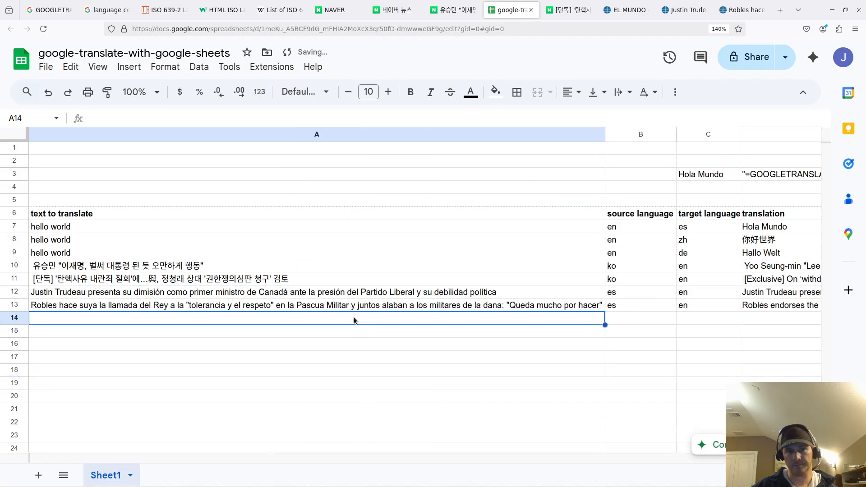
# - Scroll right to review the long English translations in column D
pyautogui.click(660, 314)
pyautogui.press('Right')
pyautogui.press('Right')
pyautogui.press('Right')
pyautogui.press('Right')
pyautogui.press('Right')
pyautogui.press('Right')
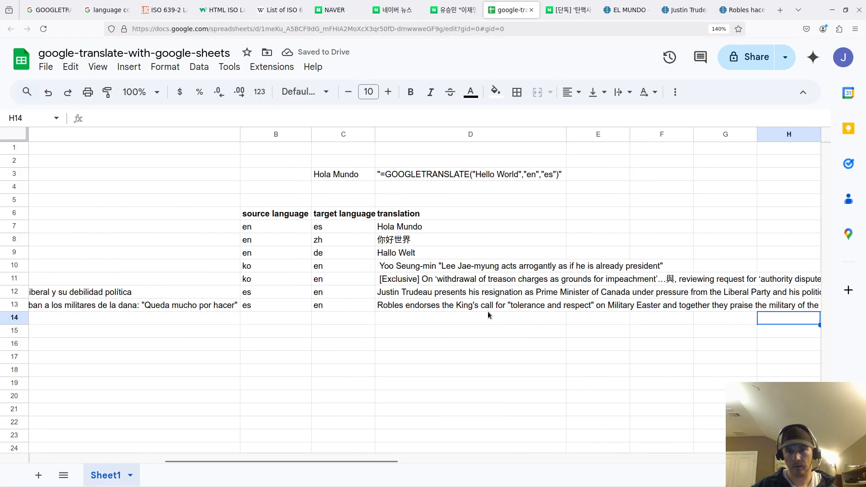
pyautogui.click(486, 309)
pyautogui.click(480, 318)
pyautogui.click(478, 336)
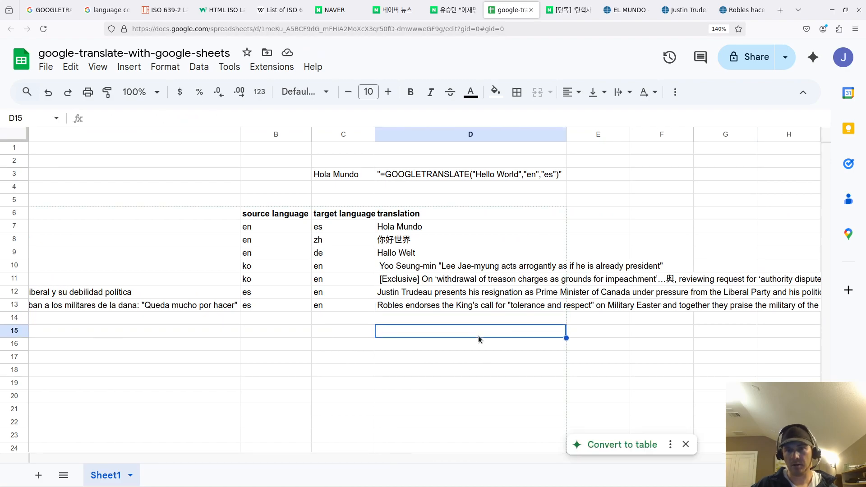
pyautogui.press('Right')
pyautogui.press('Right')
pyautogui.press('Right')
pyautogui.press('Right')
pyautogui.press('Right')
pyautogui.press('Right')
pyautogui.press('Right')
pyautogui.press('Right')
pyautogui.moveTo(406, 331); pyautogui.dragTo(41, 321)
pyautogui.click(299, 337)
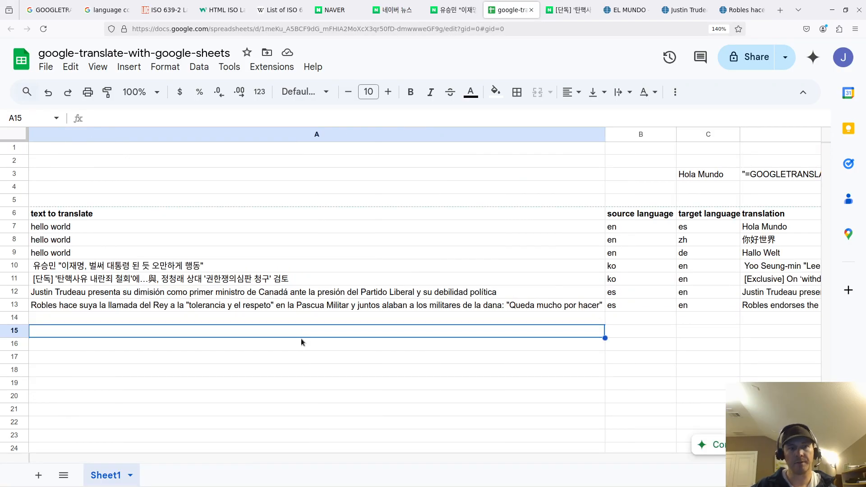
# - Go to baidu.com in a new browser tab
pyautogui.click(544, 31)
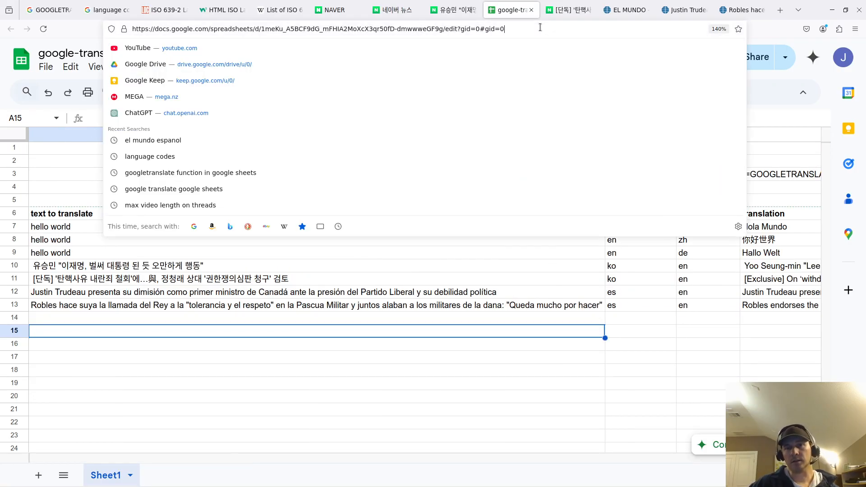
pyautogui.hotkey('ctrl', 't')
pyautogui.write('baidu.com')
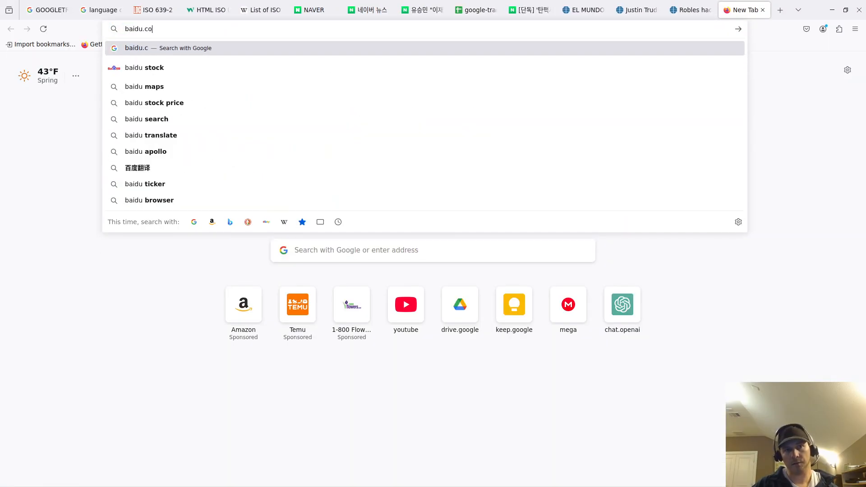
pyautogui.press('Return')
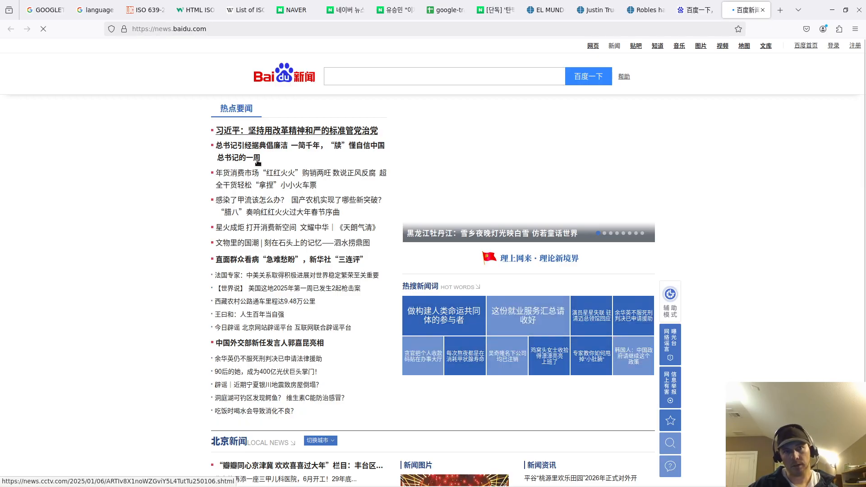
# - Open two headlines, including Sino-US relations, in new tabs and select the China Daily headline
pyautogui.rightClick(244, 151)
pyautogui.click(266, 155)
pyautogui.rightClick(256, 208)
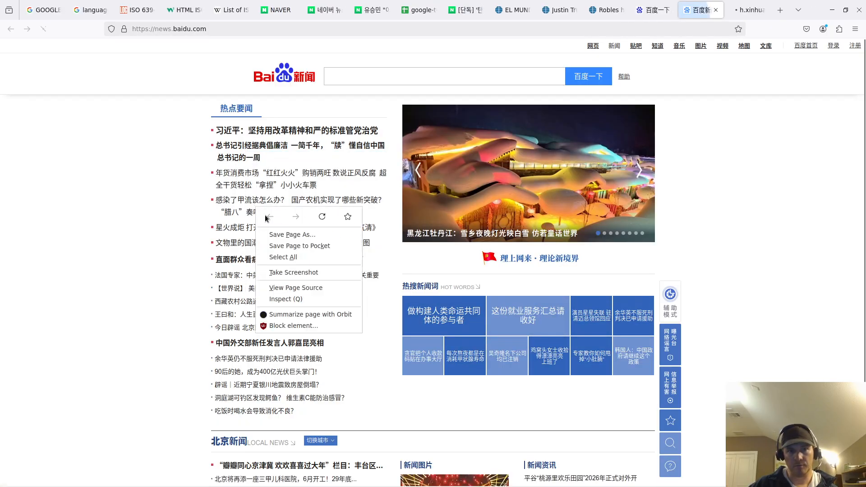
pyautogui.press('Escape')
pyautogui.rightClick(234, 288)
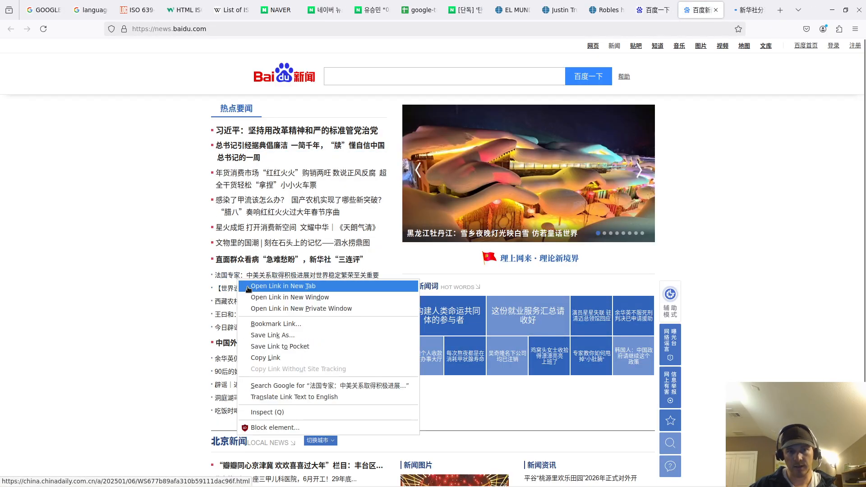
pyautogui.click(257, 296)
pyautogui.hotkey('ctrl', 'Tab')
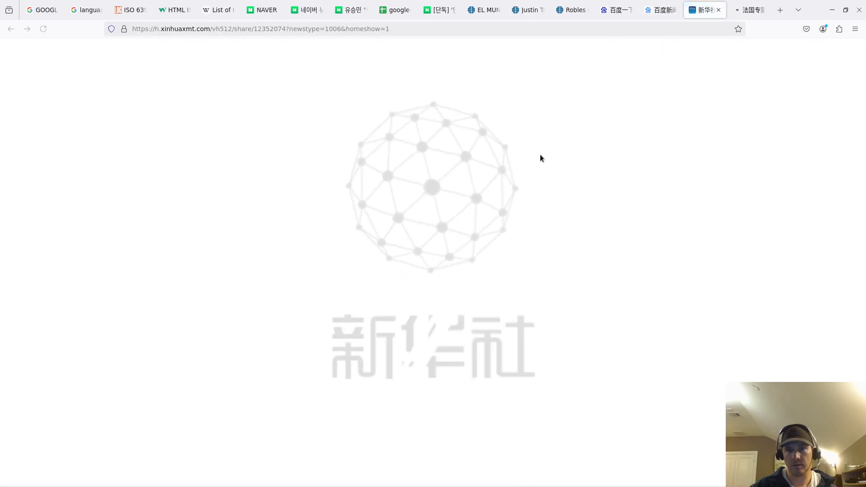
pyautogui.hotkey('ctrl', 'Tab')
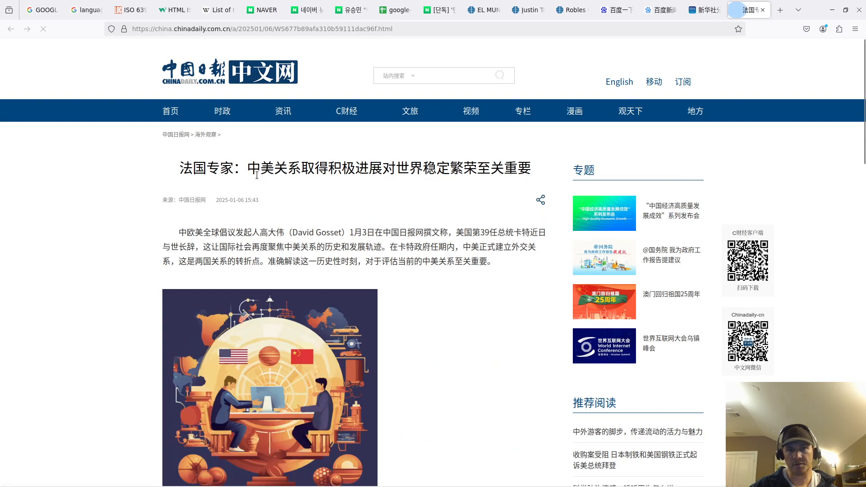
pyautogui.tripleClick(257, 175)
# - Paste the China Daily headline into A14 and look over the open news tabs
pyautogui.click(396, 10)
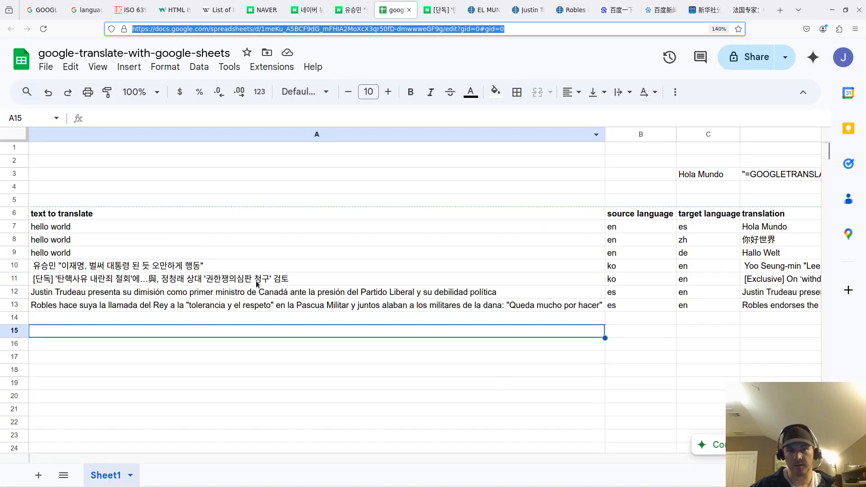
pyautogui.click(181, 322)
pyautogui.hotkey('ctrl', 'v')
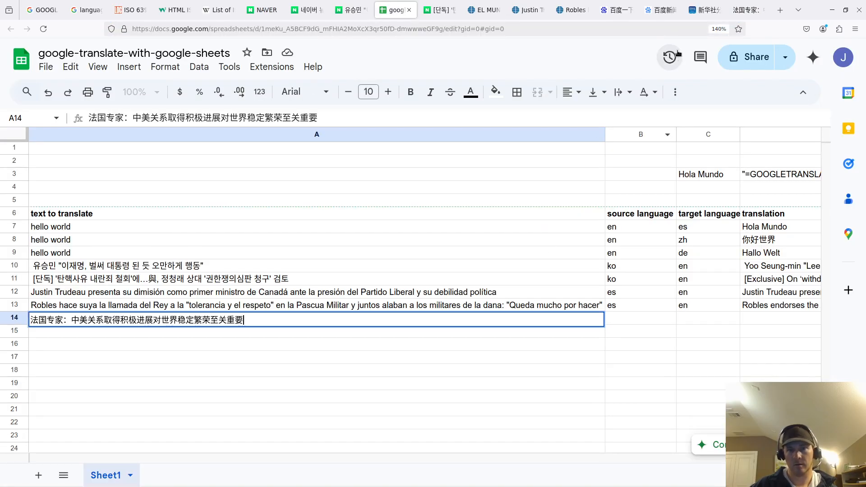
pyautogui.click(704, 10)
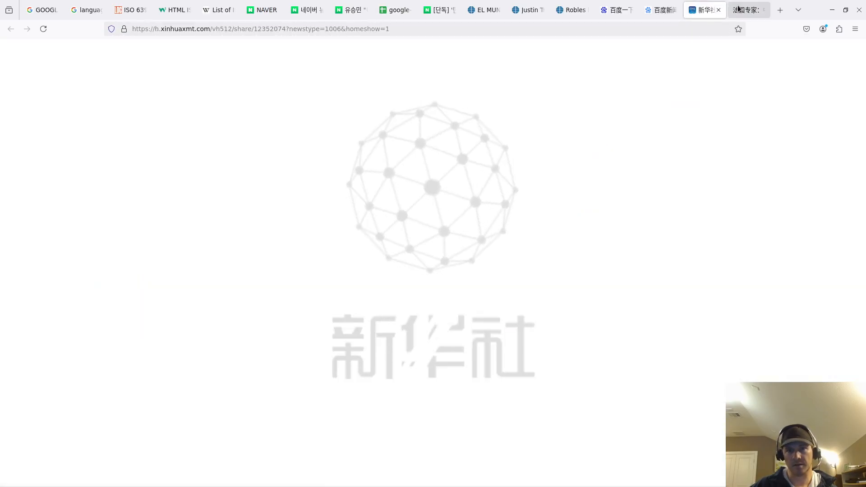
pyautogui.click(644, 9)
pyautogui.click(713, 10)
pyautogui.click(748, 10)
pyautogui.click(697, 11)
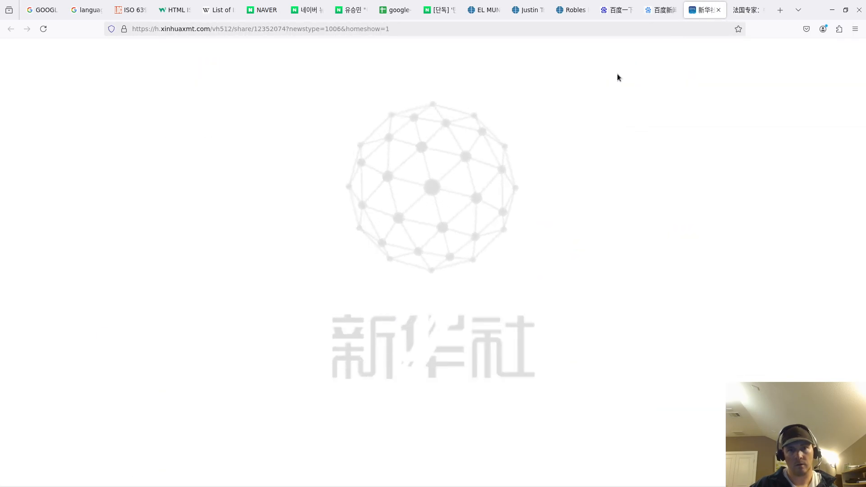
pyautogui.click(653, 10)
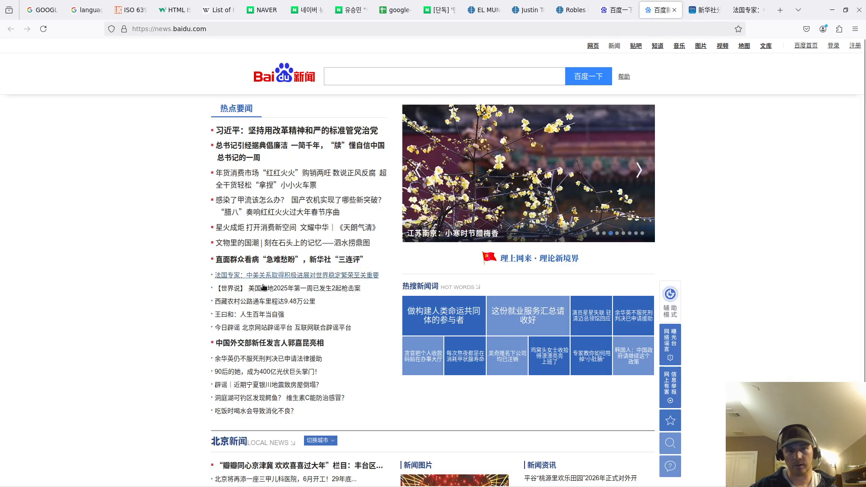
# - Open the foreign ministry headline from Baidu News and select its full Chinese title
pyautogui.rightClick(257, 342)
pyautogui.click(293, 193)
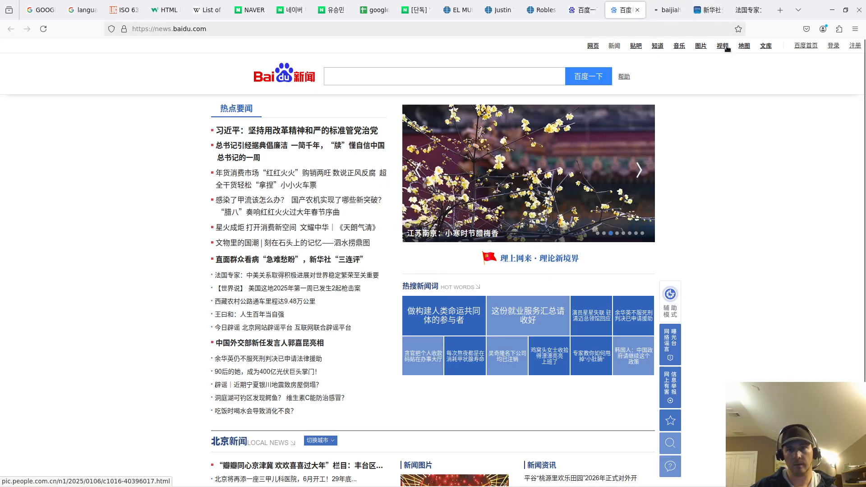
pyautogui.click(663, 7)
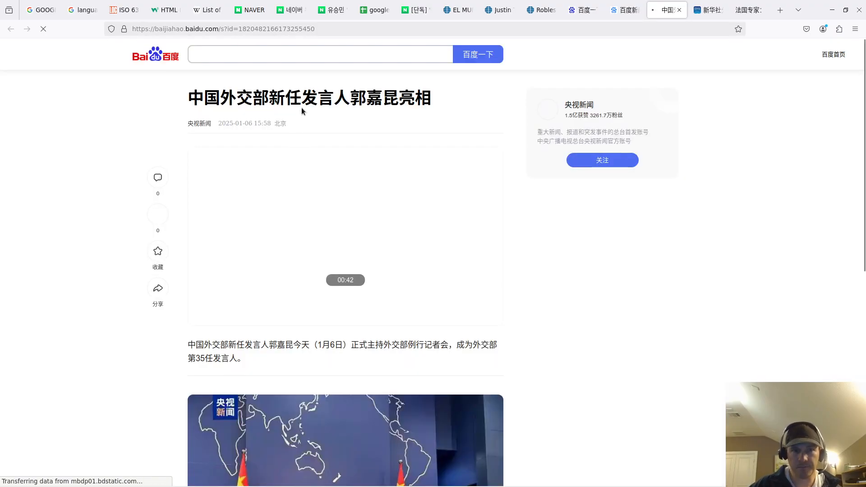
pyautogui.tripleClick(448, 93)
pyautogui.hotkey('ctrl', 'c')
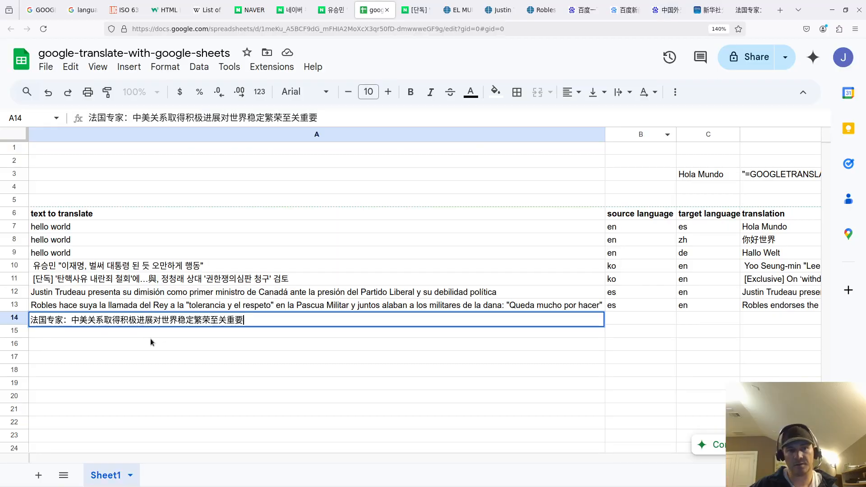
# - Paste the second Chinese headline into A15 and enter zh in B14
pyautogui.press('Return')
pyautogui.hotkey('ctrl', 'v')
pyautogui.click(659, 309)
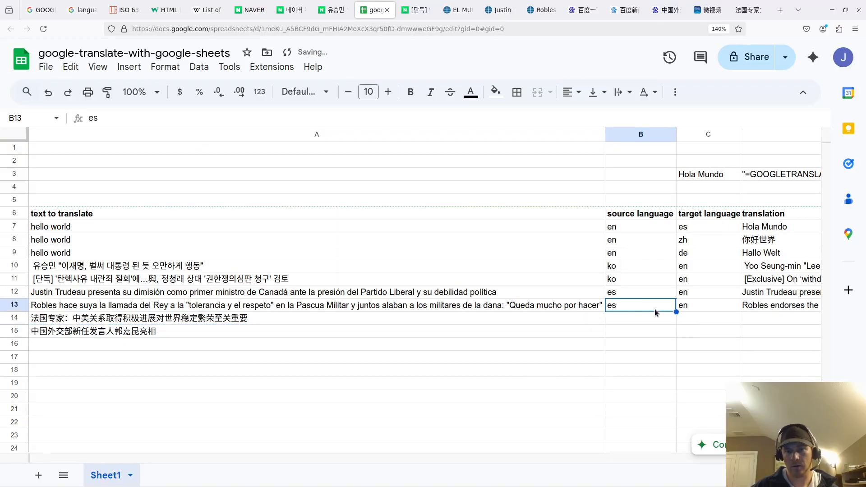
pyautogui.click(655, 313)
pyautogui.write('zh')
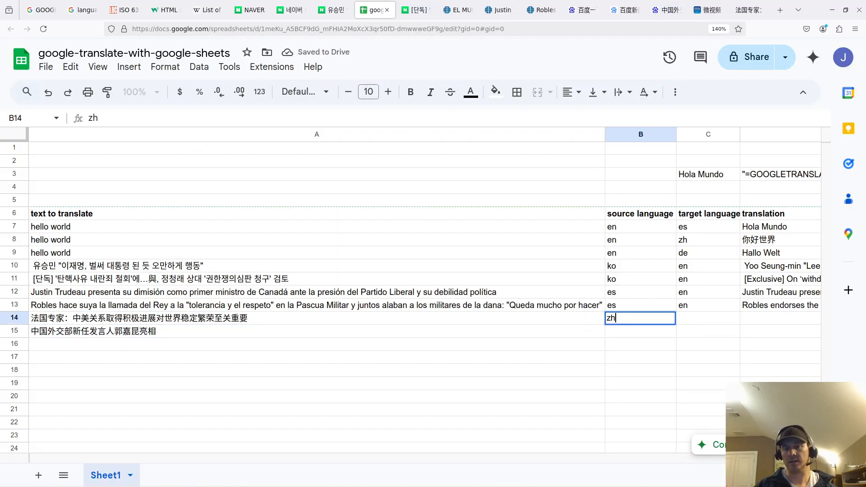
# - Narrow column A and copy the en target code into C14 beside zh
pyautogui.moveTo(605, 134); pyautogui.dragTo(259, 161)
pyautogui.click(341, 341)
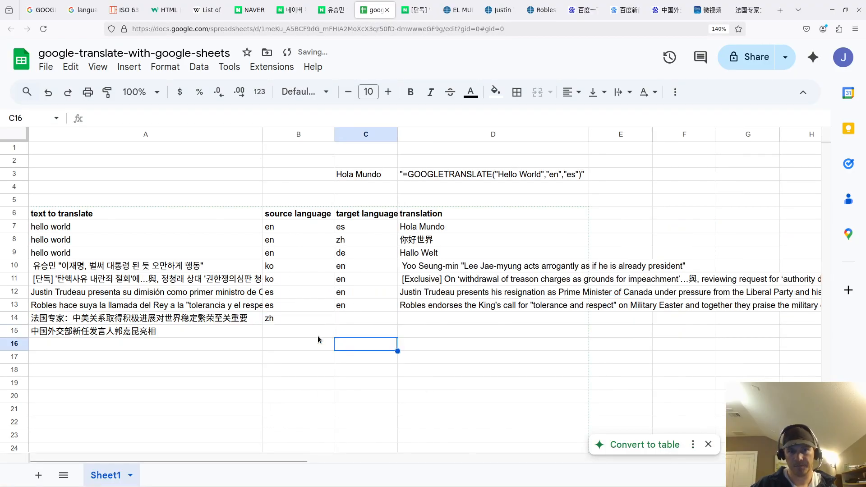
pyautogui.click(351, 306)
pyautogui.hotkey('ctrl', 'c')
pyautogui.click(342, 318)
pyautogui.hotkey('ctrl', 'v')
# - Copy row 14's zh and en language codes down to row 15
pyautogui.moveTo(311, 320); pyautogui.dragTo(350, 318)
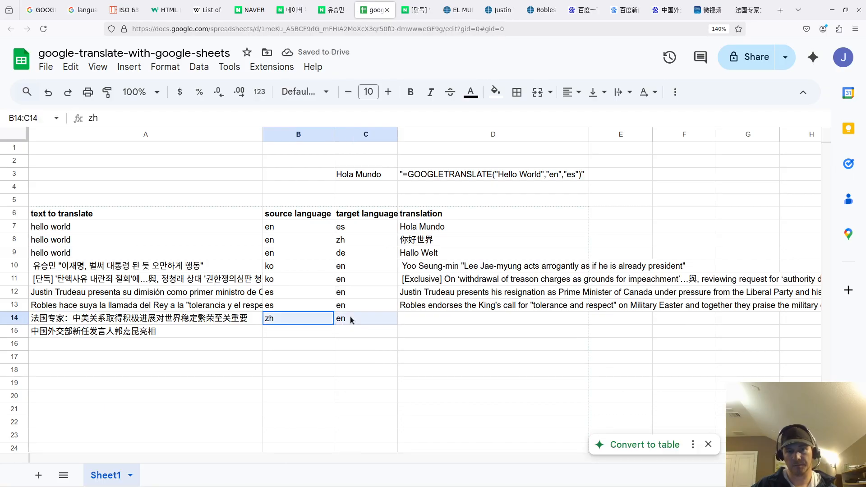
pyautogui.hotkey('ctrl', 'c')
pyautogui.click(319, 330)
pyautogui.hotkey('ctrl', 'v')
# - Copy D13's GOOGLETRANSLATE formula into D14 and D15
pyautogui.click(457, 302)
pyautogui.hotkey('ctrl', 'c')
pyautogui.click(428, 318)
pyautogui.hotkey('ctrl', 'v')
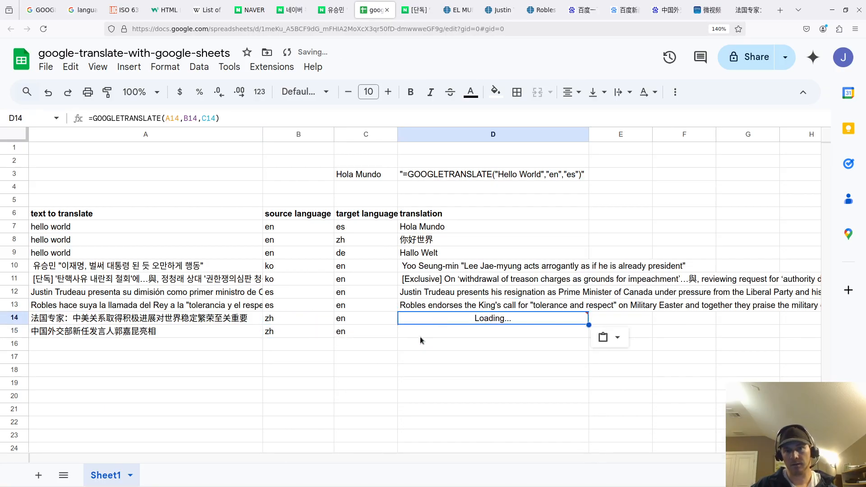
pyautogui.click(420, 334)
pyautogui.hotkey('ctrl', 'v')
# - Check D13's translation formula without changing it
pyautogui.click(436, 310)
pyautogui.press('Return')
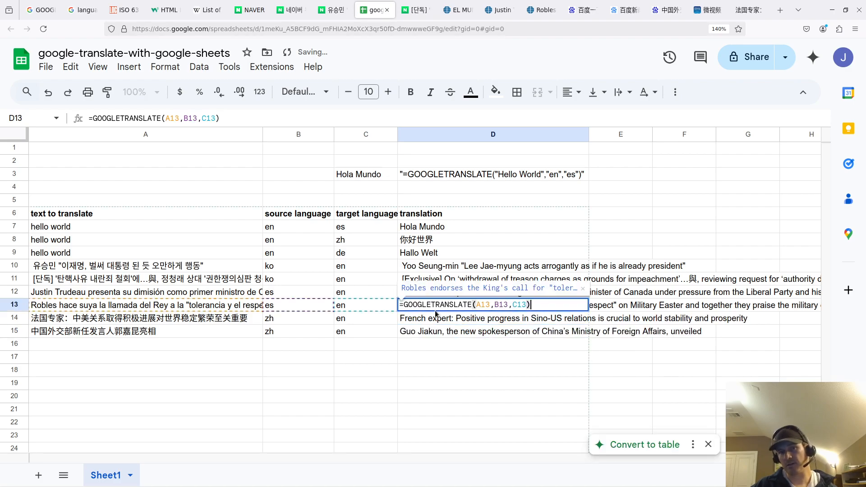
pyautogui.click(455, 351)
pyautogui.click(445, 312)
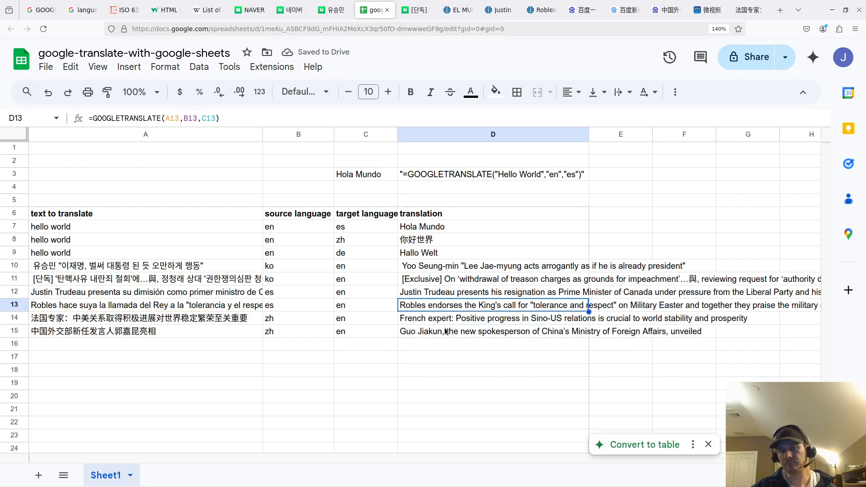
pyautogui.press('Up')
pyautogui.press('Down')
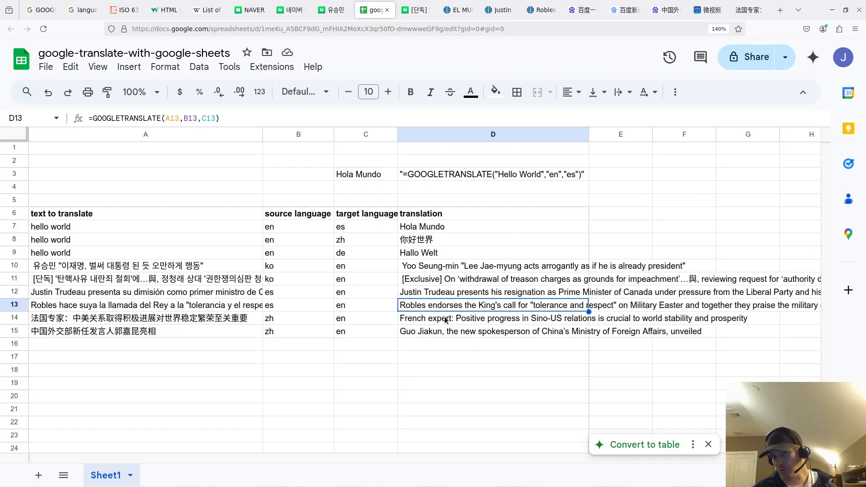
pyautogui.press('Down')
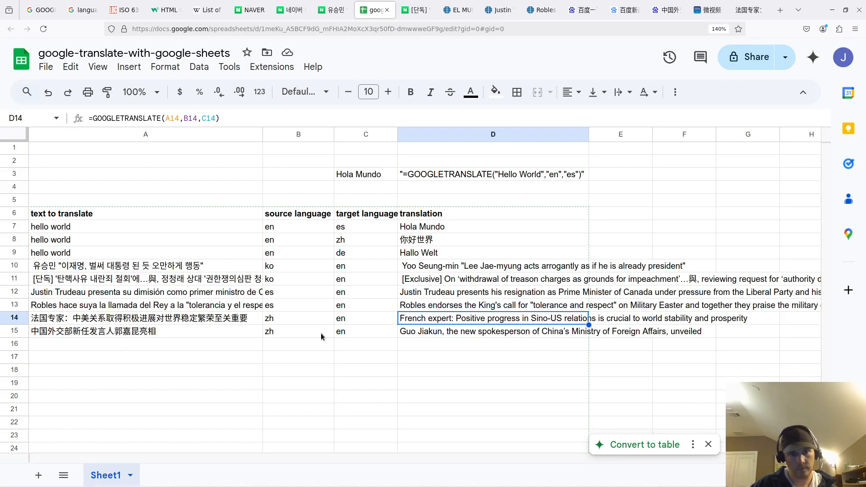
pyautogui.click(504, 341)
pyautogui.doubleClick(490, 334)
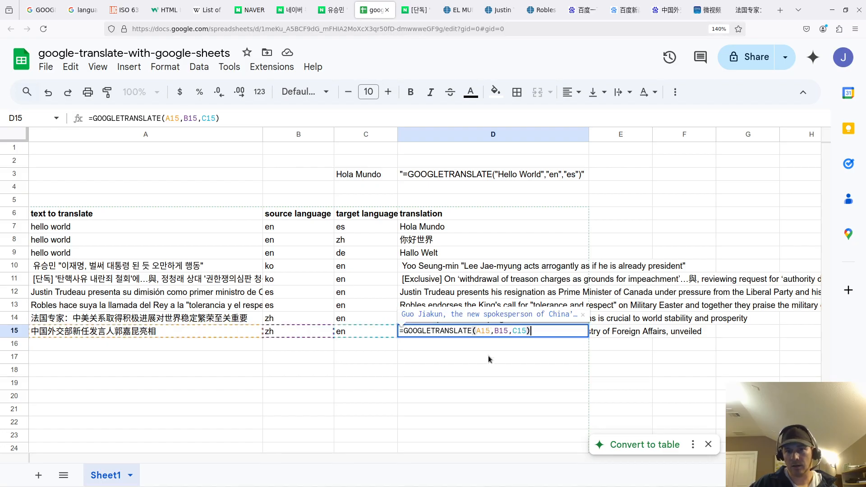
pyautogui.click(486, 361)
pyautogui.click(162, 331)
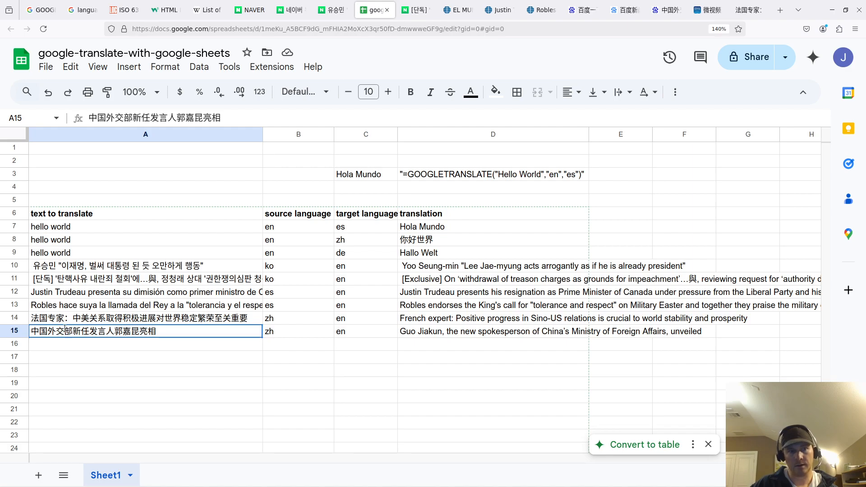
pyautogui.doubleClick(61, 330)
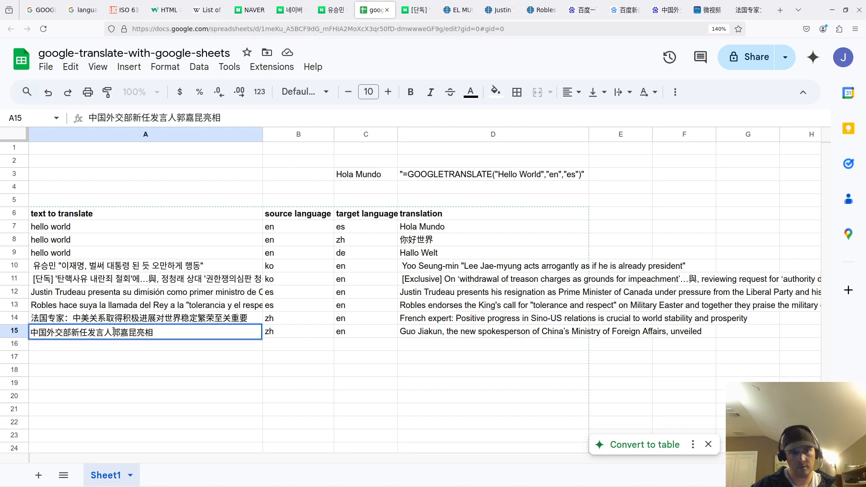
pyautogui.moveTo(114, 331); pyautogui.dragTo(135, 334)
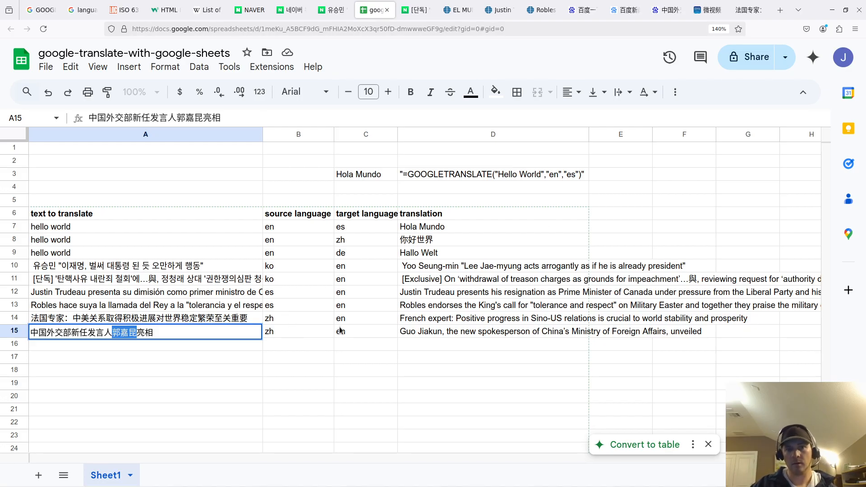
pyautogui.click(367, 343)
pyautogui.press('Right')
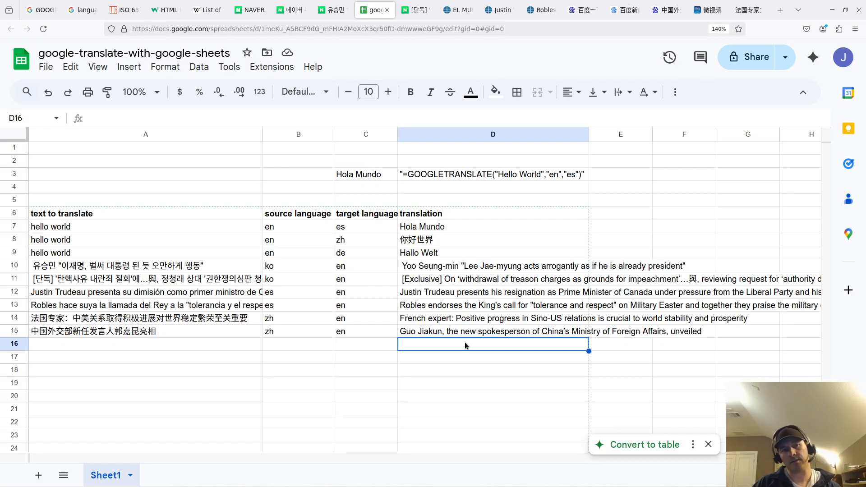
pyautogui.doubleClick(475, 319)
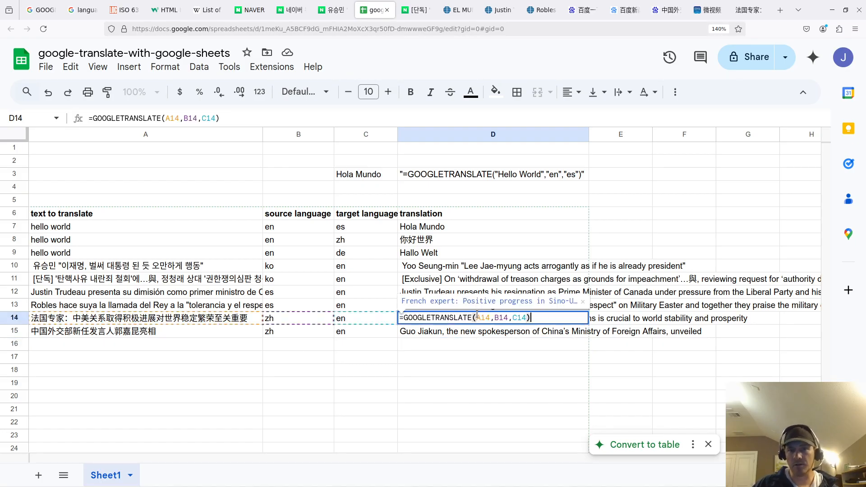
pyautogui.click(491, 358)
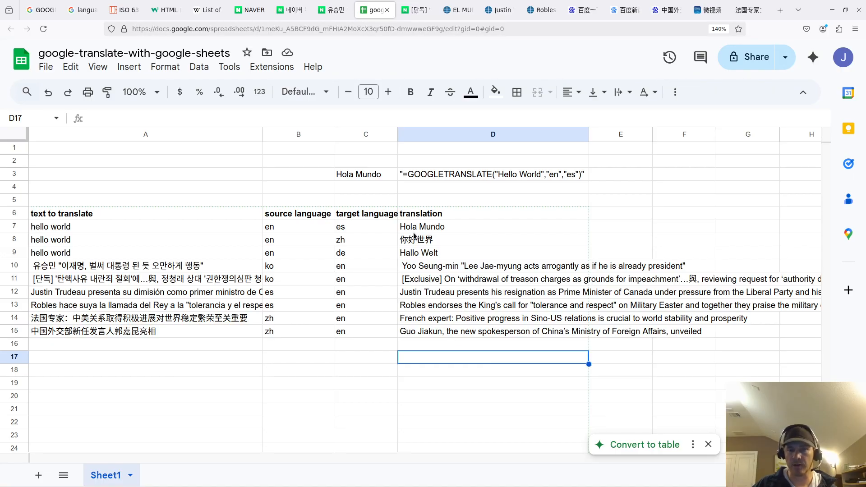
pyautogui.moveTo(221, 369); pyautogui.dragTo(189, 266)
pyautogui.click(322, 382)
pyautogui.click(221, 345)
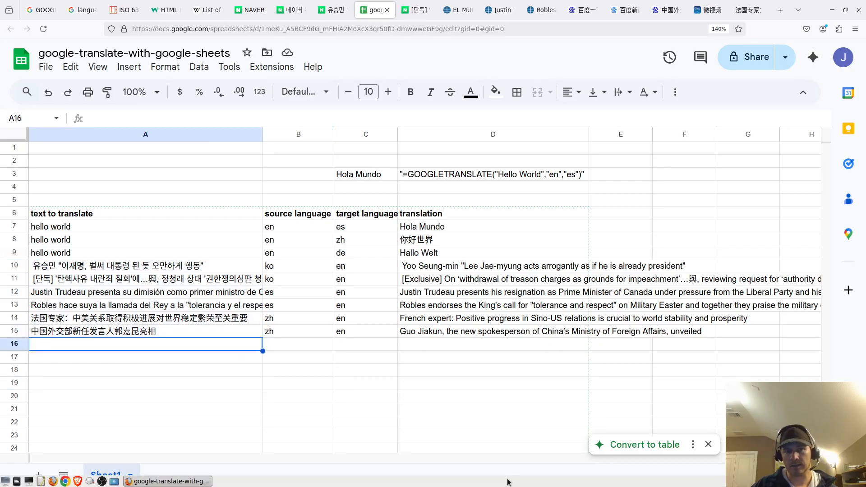
pyautogui.click(245, 383)
pyautogui.click(210, 349)
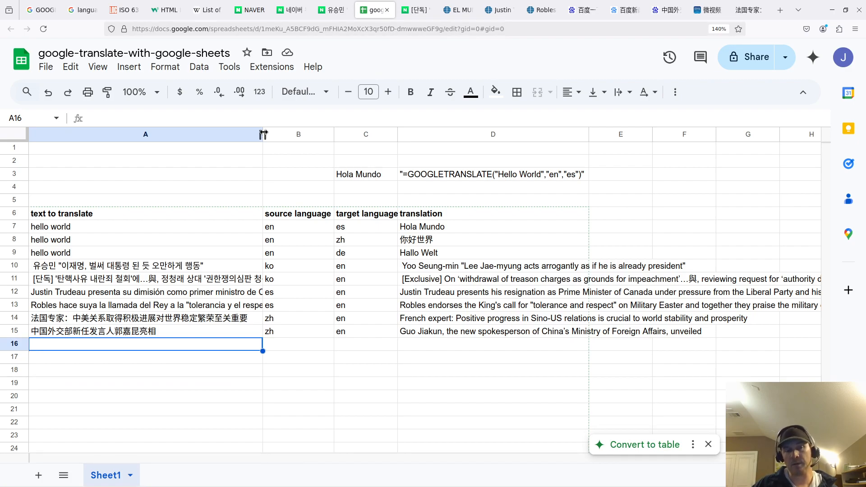
pyautogui.moveTo(220, 230); pyautogui.dragTo(200, 325)
pyautogui.click(170, 358)
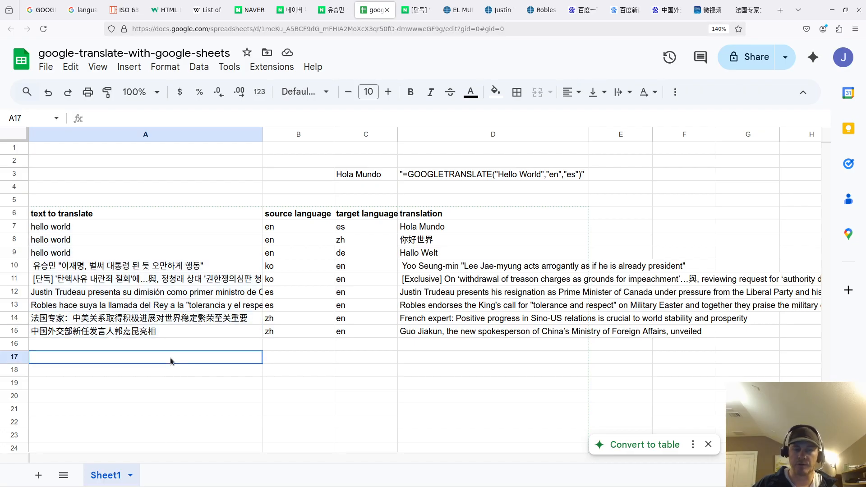
pyautogui.click(302, 333)
pyautogui.scroll(1, 335, 272)
pyautogui.click(243, 175)
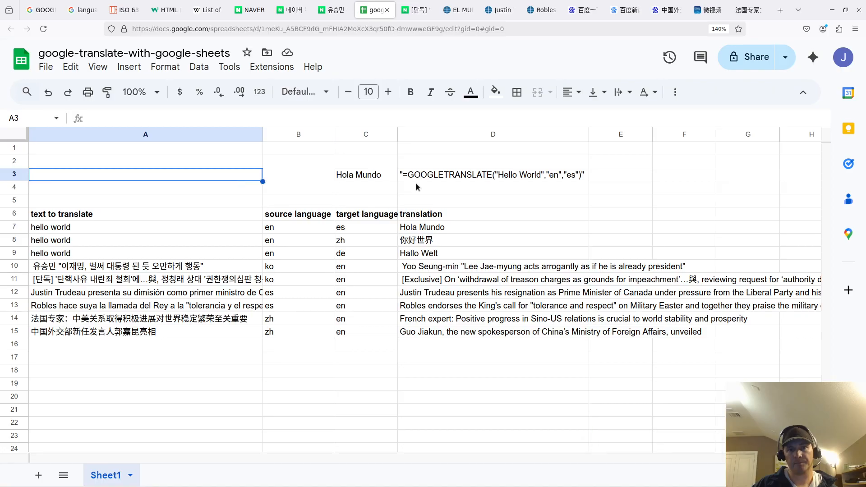
pyautogui.doubleClick(432, 180)
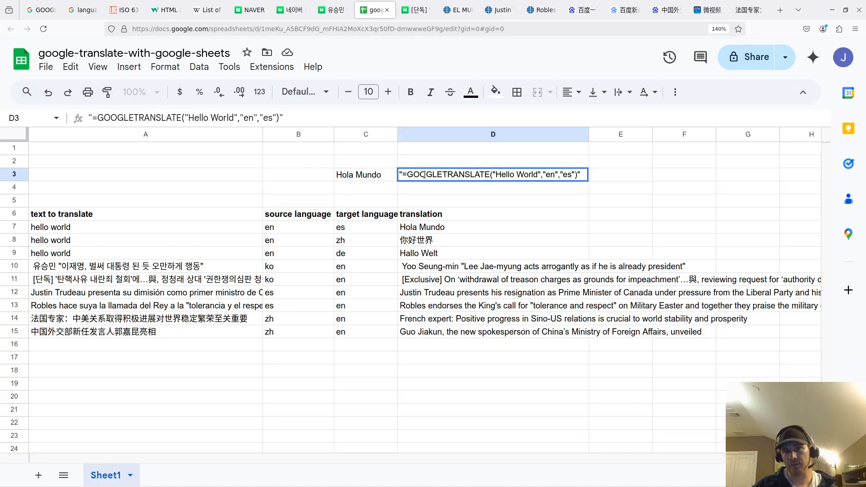
pyautogui.moveTo(407, 173); pyautogui.dragTo(541, 175)
pyautogui.click(497, 175)
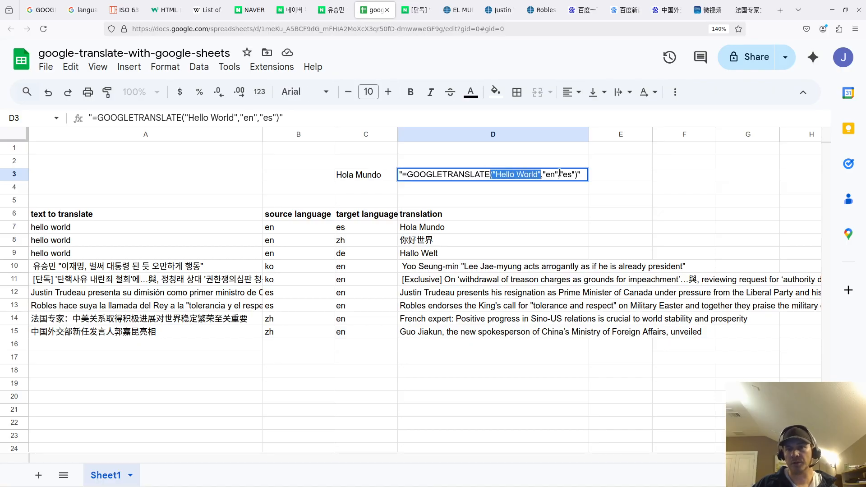
pyautogui.click(544, 174)
pyautogui.moveTo(543, 175); pyautogui.dragTo(575, 175)
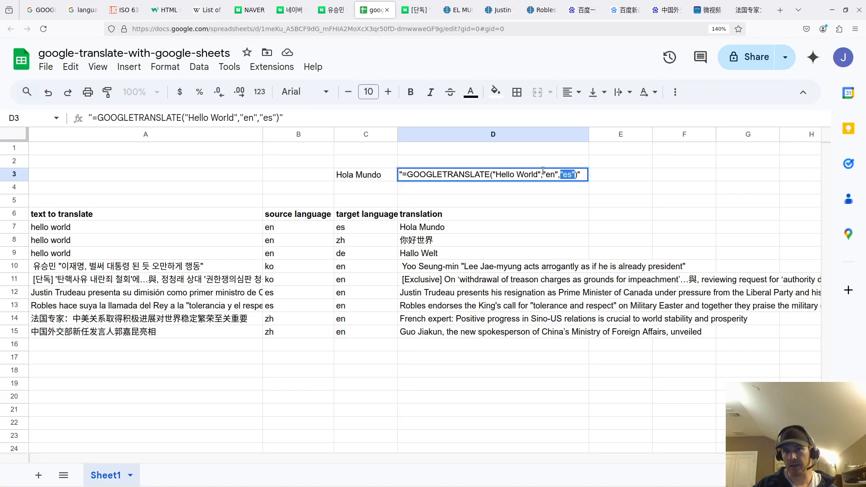
pyautogui.click(562, 174)
pyautogui.moveTo(562, 175); pyautogui.dragTo(574, 176)
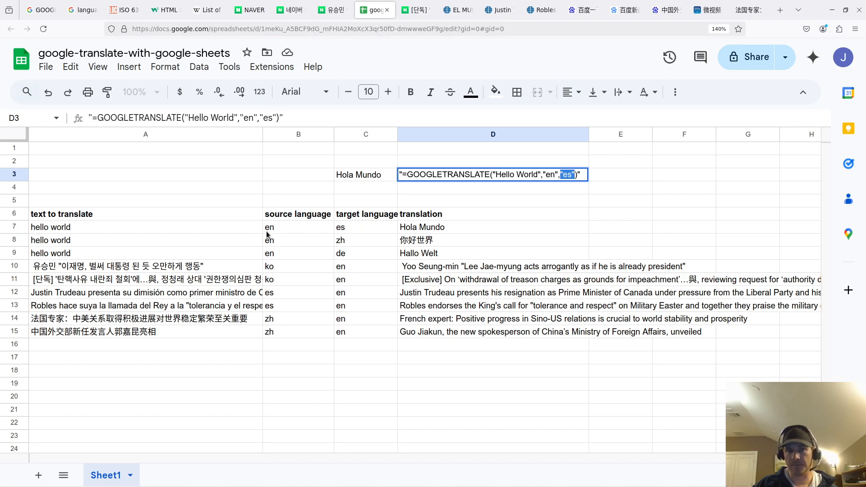
pyautogui.click(268, 231)
pyautogui.click(439, 176)
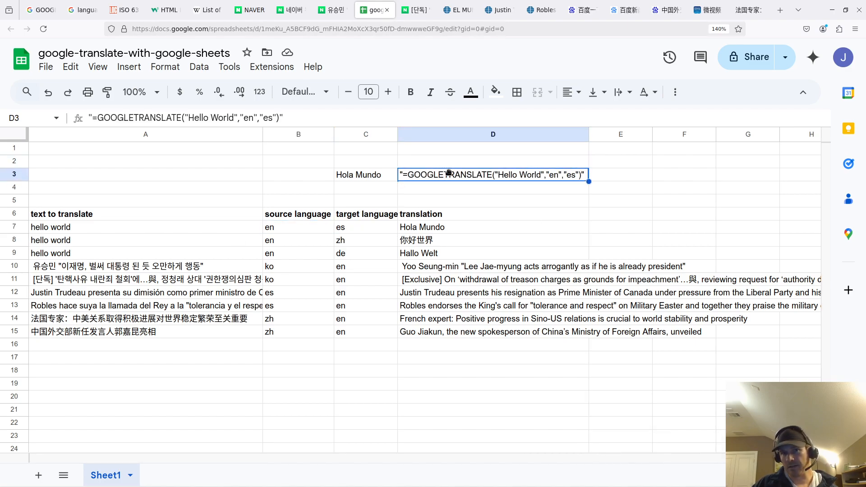
pyautogui.click(274, 226)
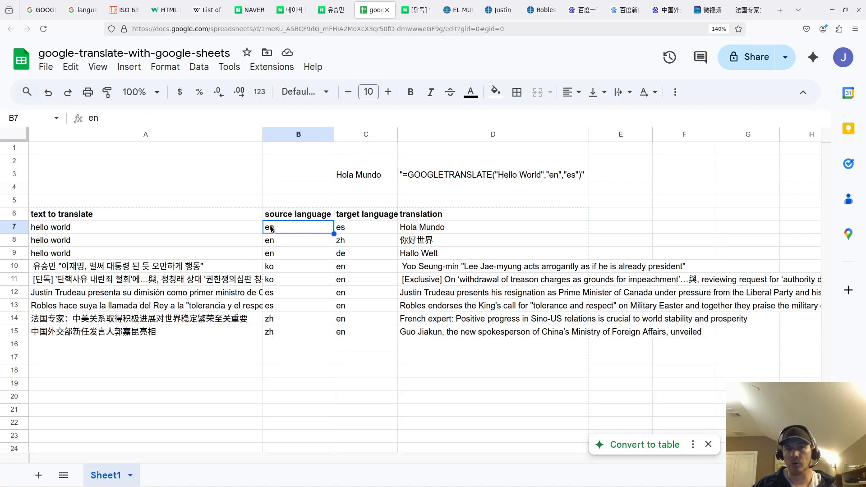
pyautogui.click(405, 227)
pyautogui.doubleClick(404, 227)
pyautogui.click(174, 257)
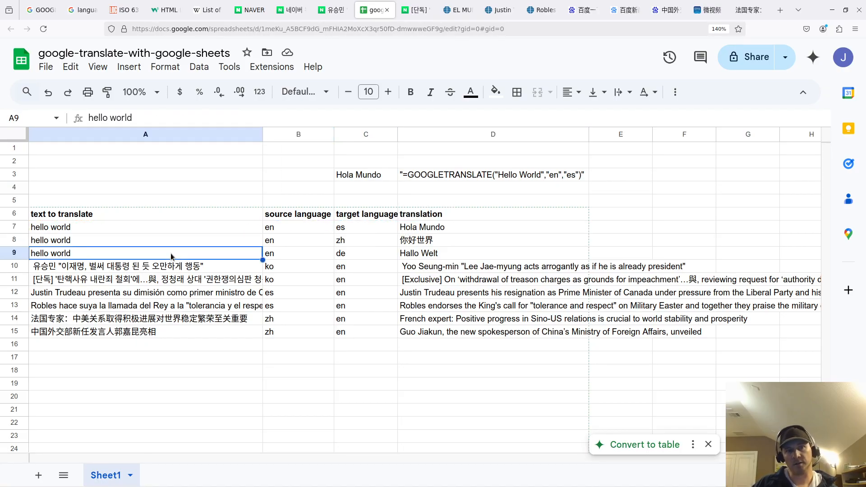
pyautogui.doubleClick(435, 230)
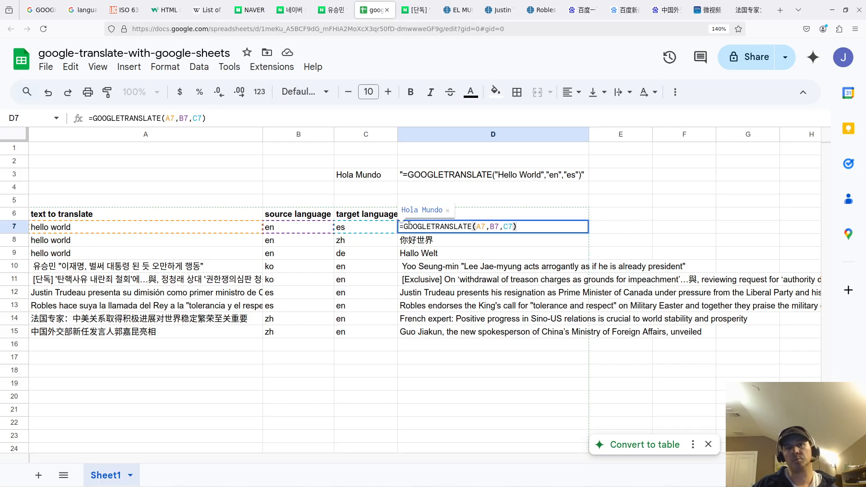
pyautogui.click(378, 256)
pyautogui.click(484, 229)
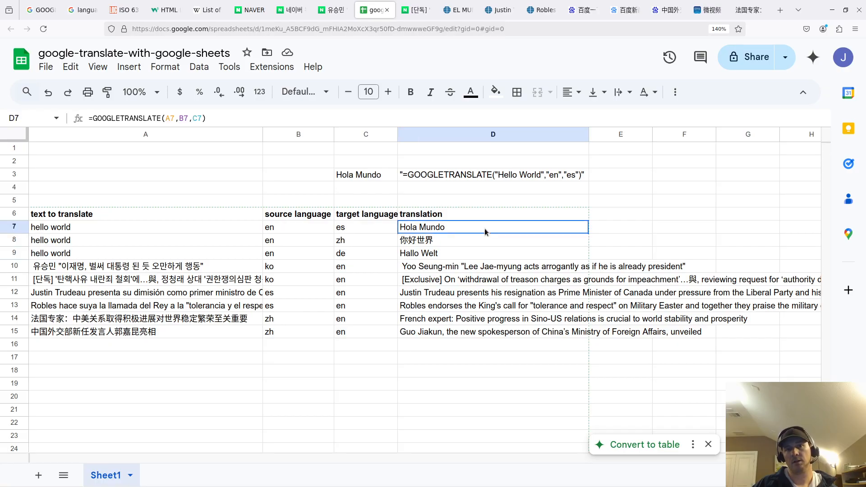
pyautogui.press('Down')
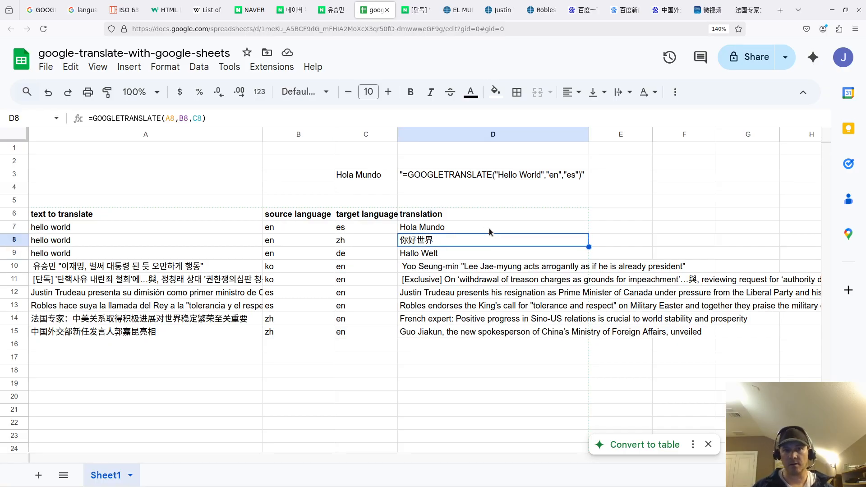
pyautogui.press('Left')
pyautogui.press('Up')
pyautogui.press('Left')
pyautogui.press('Right')
pyautogui.press('Left')
pyautogui.press('Down')
pyautogui.press('Right')
pyautogui.press('Right')
pyautogui.press('Left')
pyautogui.press('Right')
pyautogui.press('Left')
pyautogui.press('Right')
pyautogui.press('Down')
pyautogui.press('Left')
pyautogui.press('Right')
pyautogui.press('Left')
pyautogui.press('Left')
pyautogui.press('Right')
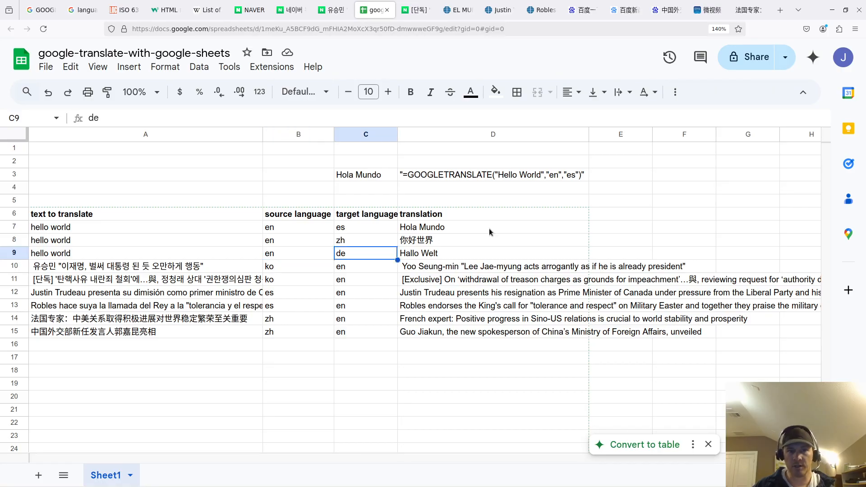
pyautogui.press('Down')
pyautogui.press('Left')
pyautogui.press('Right')
pyautogui.press('Down')
pyautogui.press('Left')
pyautogui.press('Right')
pyautogui.press('Down')
pyautogui.press('Left')
pyautogui.press('Right')
pyautogui.press('Down')
pyautogui.press('Left')
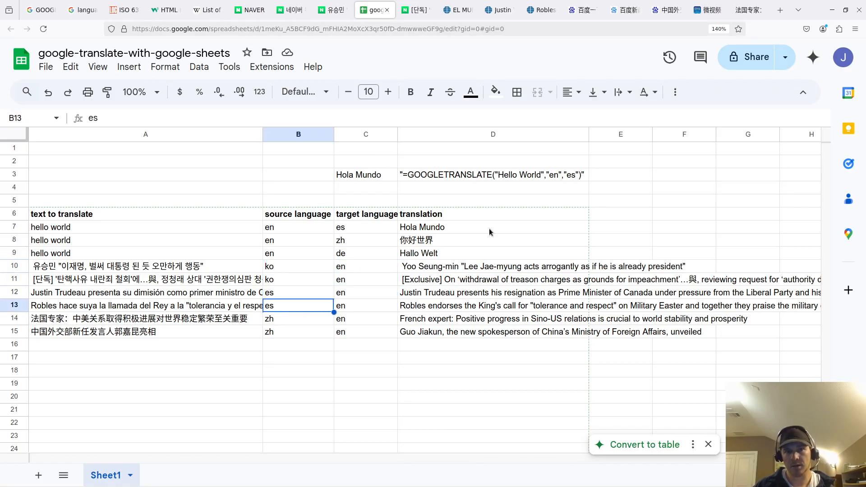
pyautogui.press('Right')
pyautogui.press('Right')
pyautogui.press('Down')
pyautogui.press('Left')
pyautogui.press('Left')
pyautogui.press('Right')
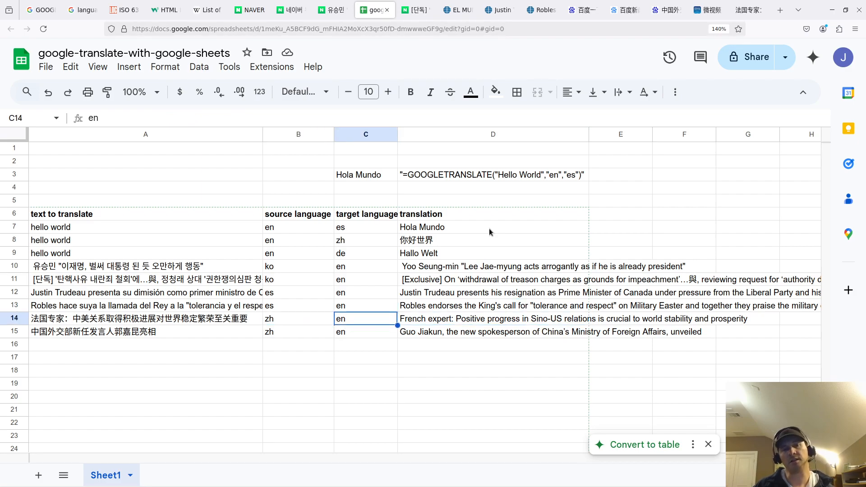
pyautogui.press('Down')
pyautogui.press('Left')
pyautogui.press('Right')
pyautogui.press('Down')
pyautogui.press('Down')
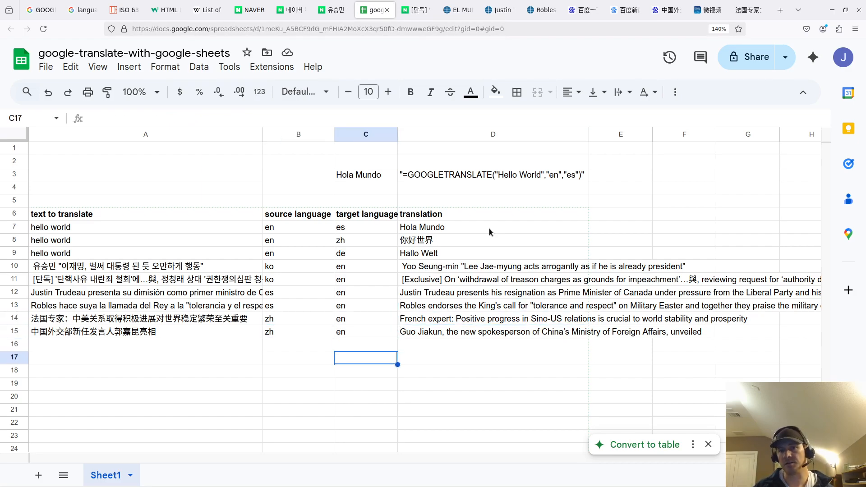
pyautogui.press('Left')
pyautogui.press('Left')
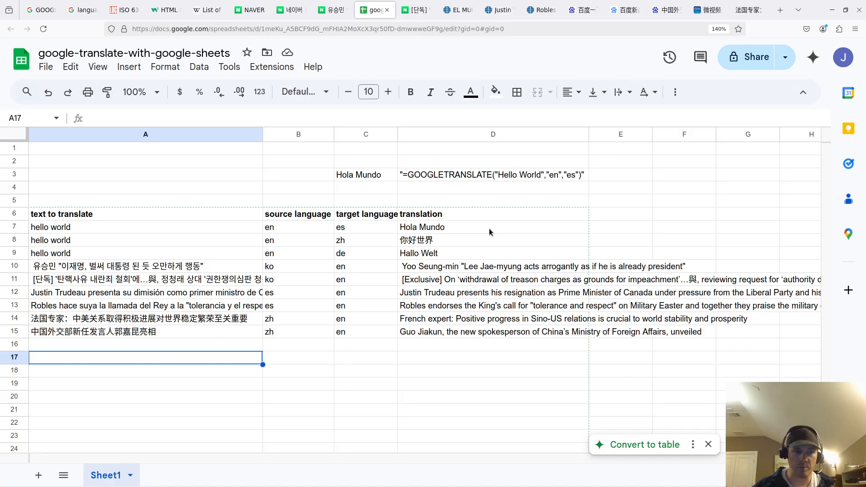
pyautogui.press('Up')
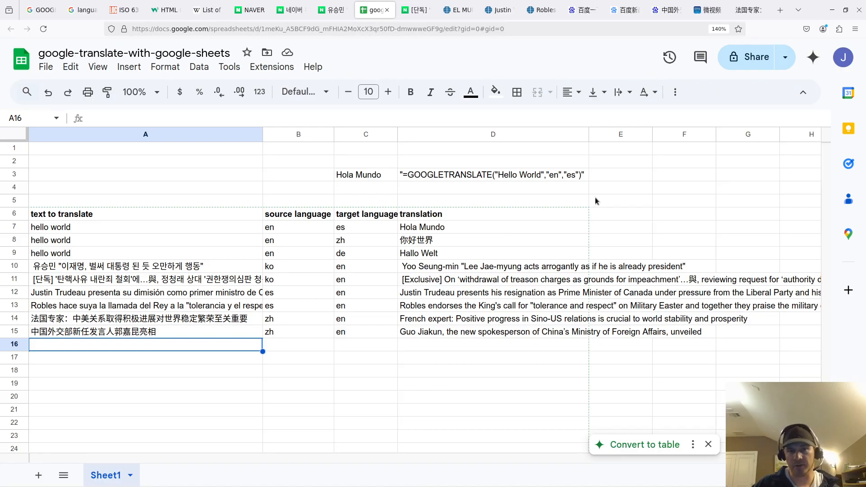
pyautogui.doubleClick(466, 174)
pyautogui.doubleClick(467, 174)
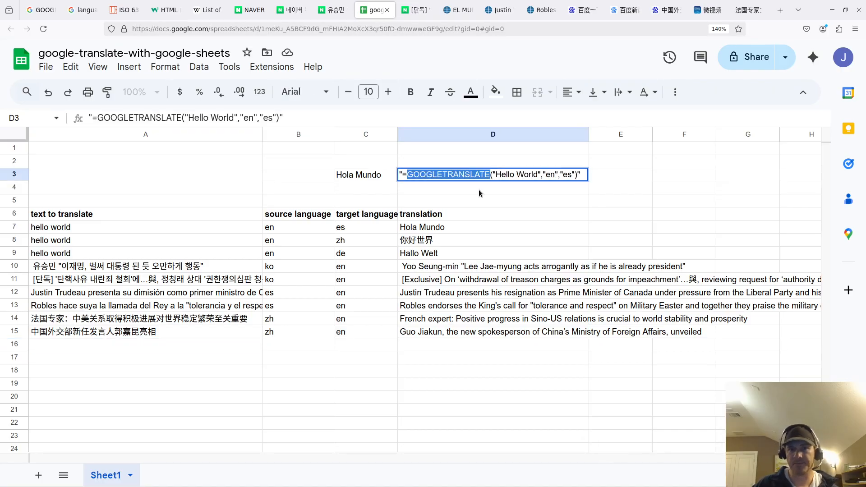
pyautogui.click(496, 204)
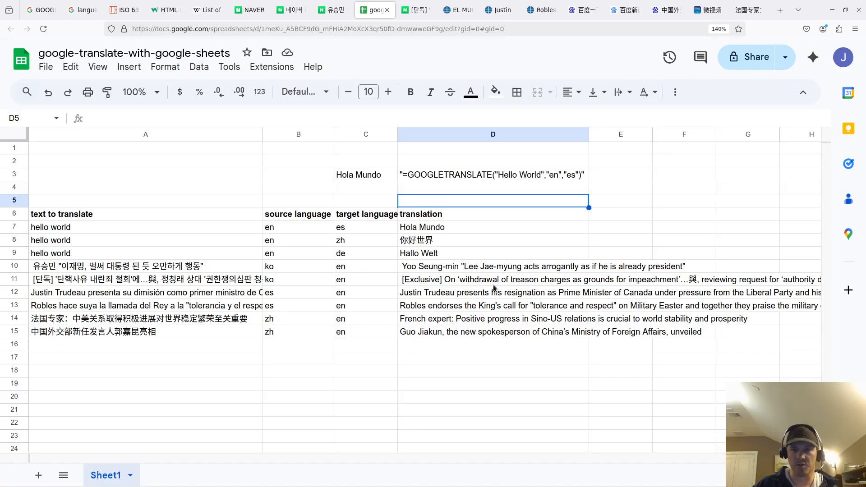
pyautogui.click(477, 309)
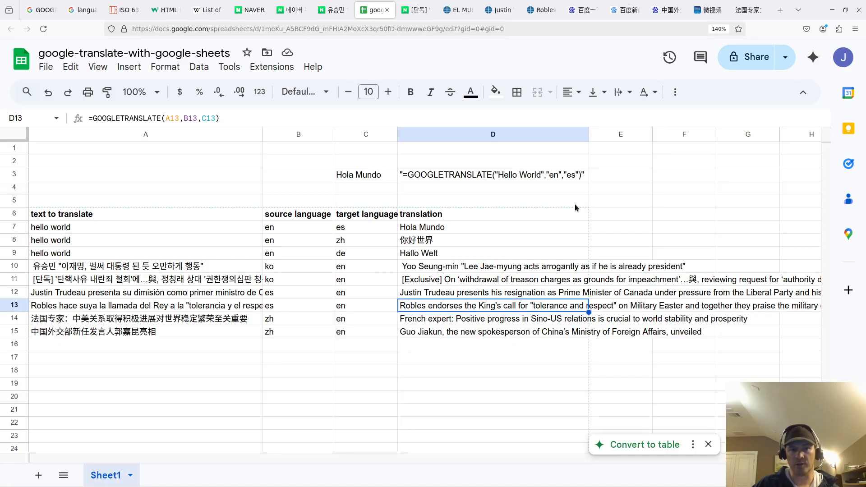